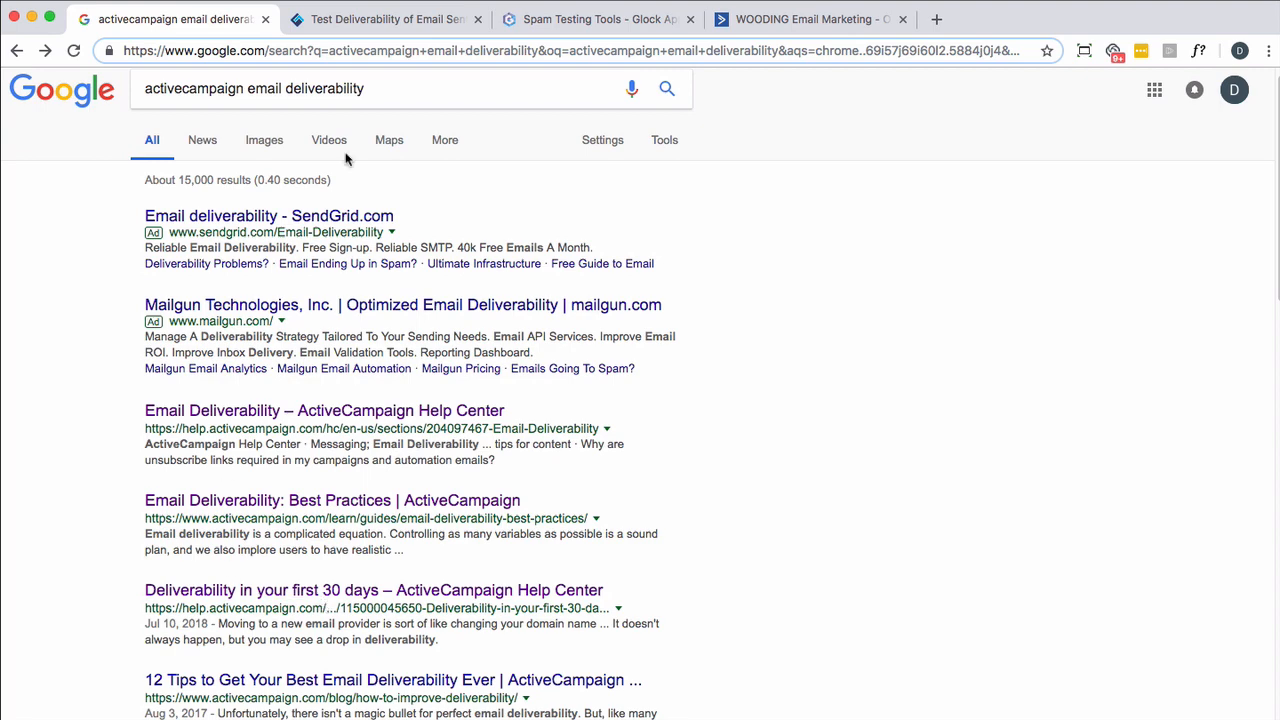
- Look through the GlockApps tutorial on testing inbox delivery and spam score of an email sent by ActiveCampaign
{"action": "left_click", "coordinate": [390, 20]}
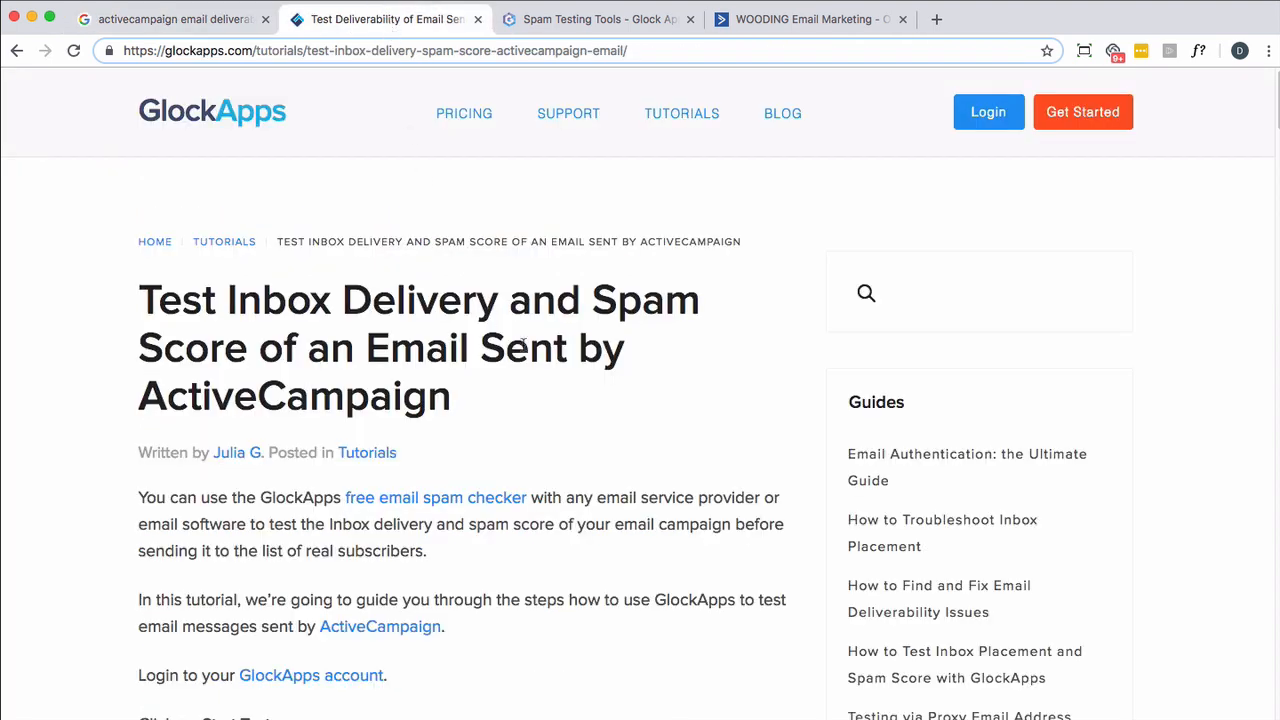
{"action": "scroll", "coordinate": [511, 403], "scroll_direction": "down", "scroll_amount": 5}
{"action": "scroll", "coordinate": [510, 411], "scroll_direction": "down", "scroll_amount": 20}
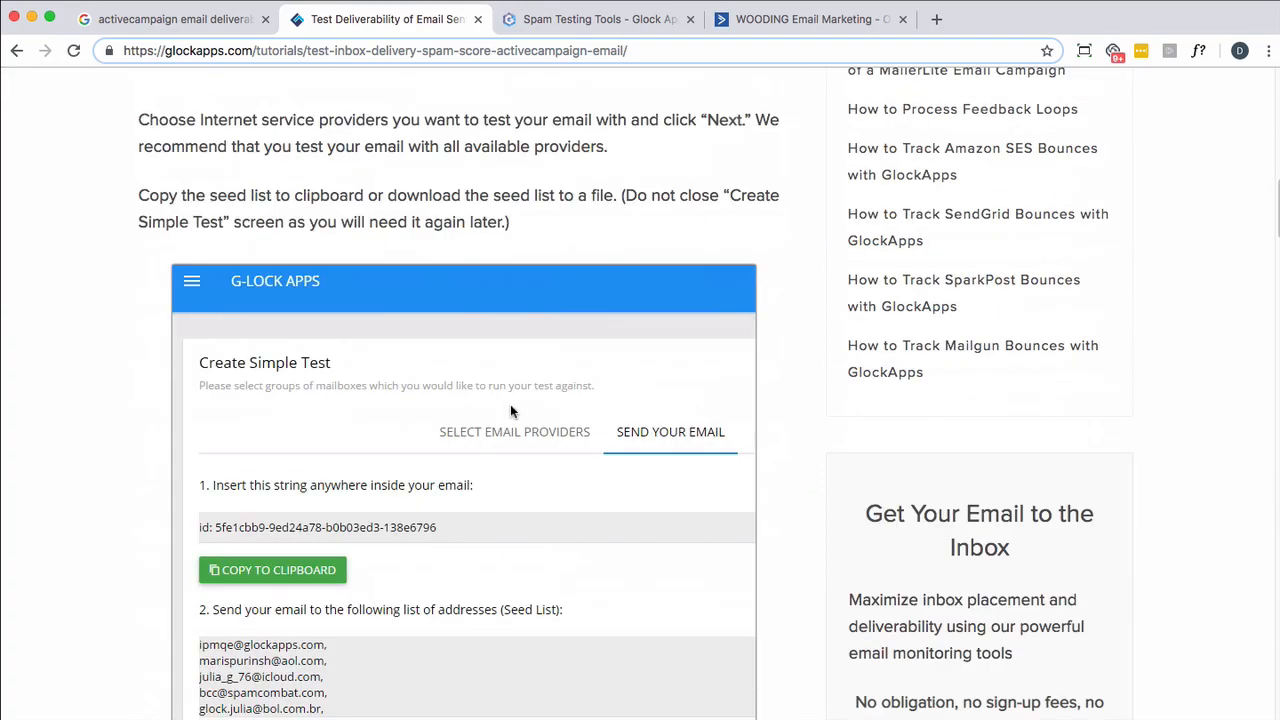
{"action": "scroll", "coordinate": [510, 411], "scroll_direction": "down", "scroll_amount": 15}
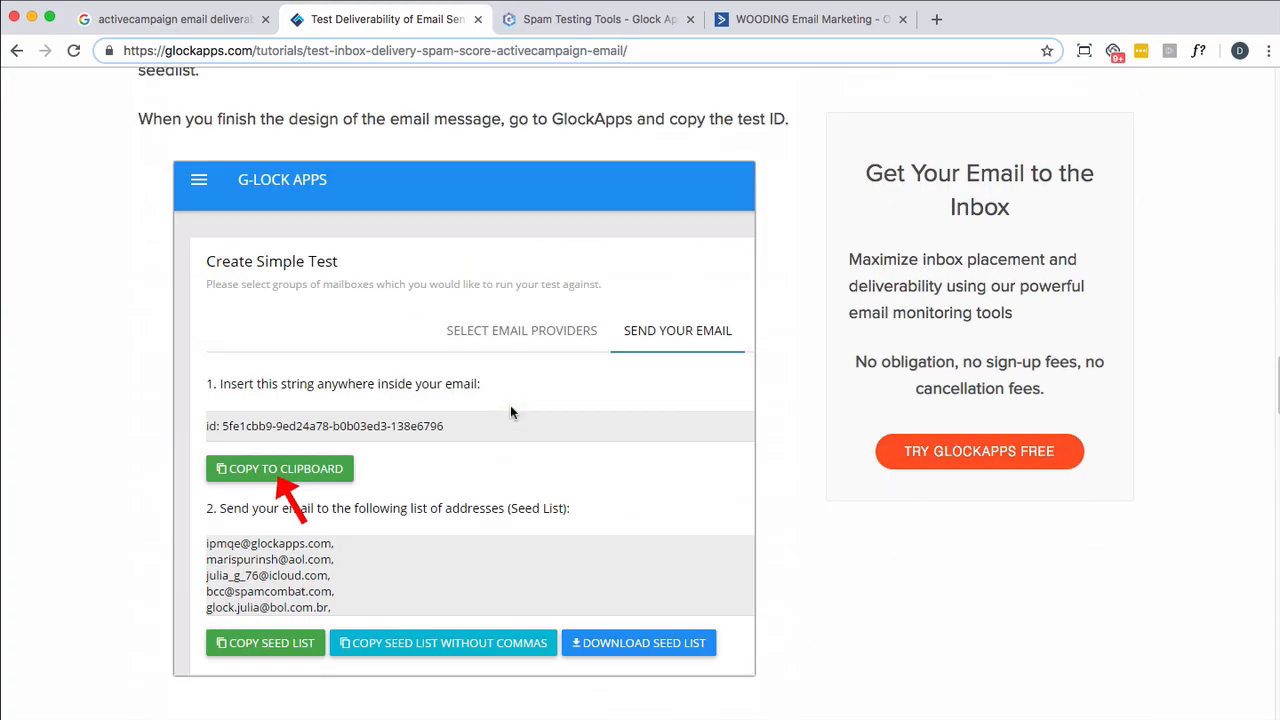
{"action": "scroll", "coordinate": [504, 417], "scroll_direction": "down", "scroll_amount": 6}
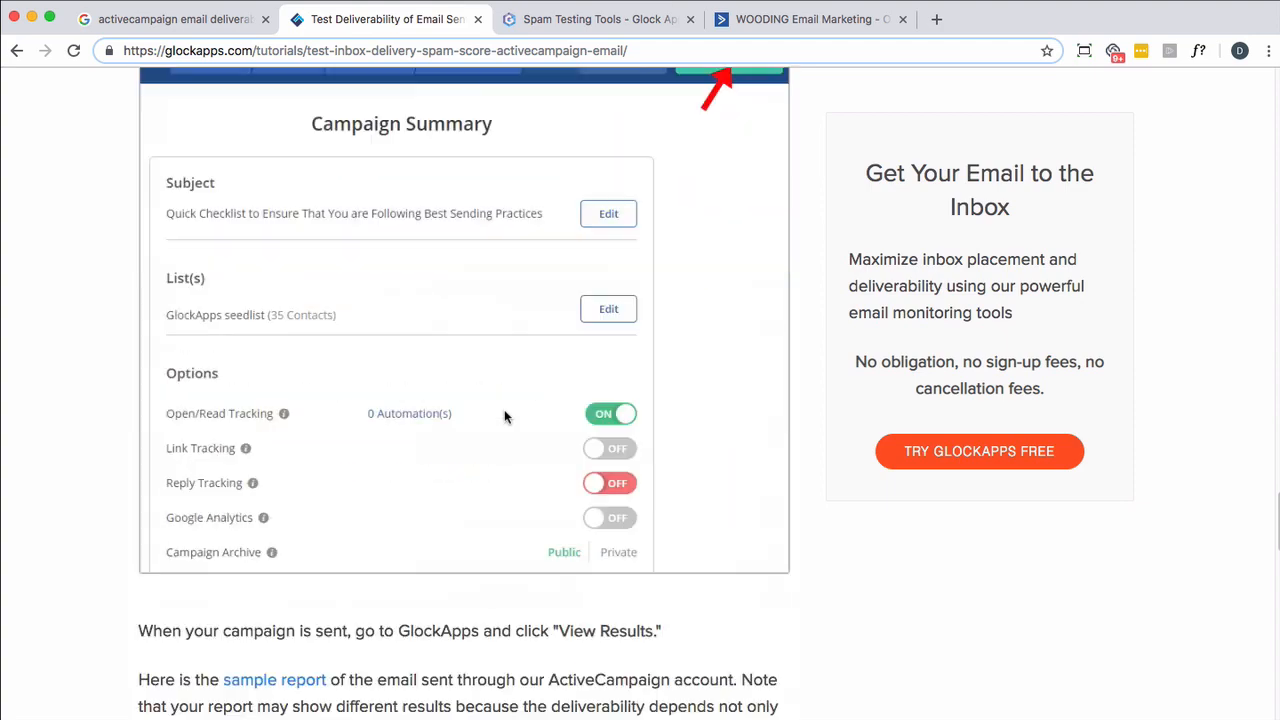
{"action": "scroll", "coordinate": [504, 416], "scroll_direction": "up", "scroll_amount": 20}
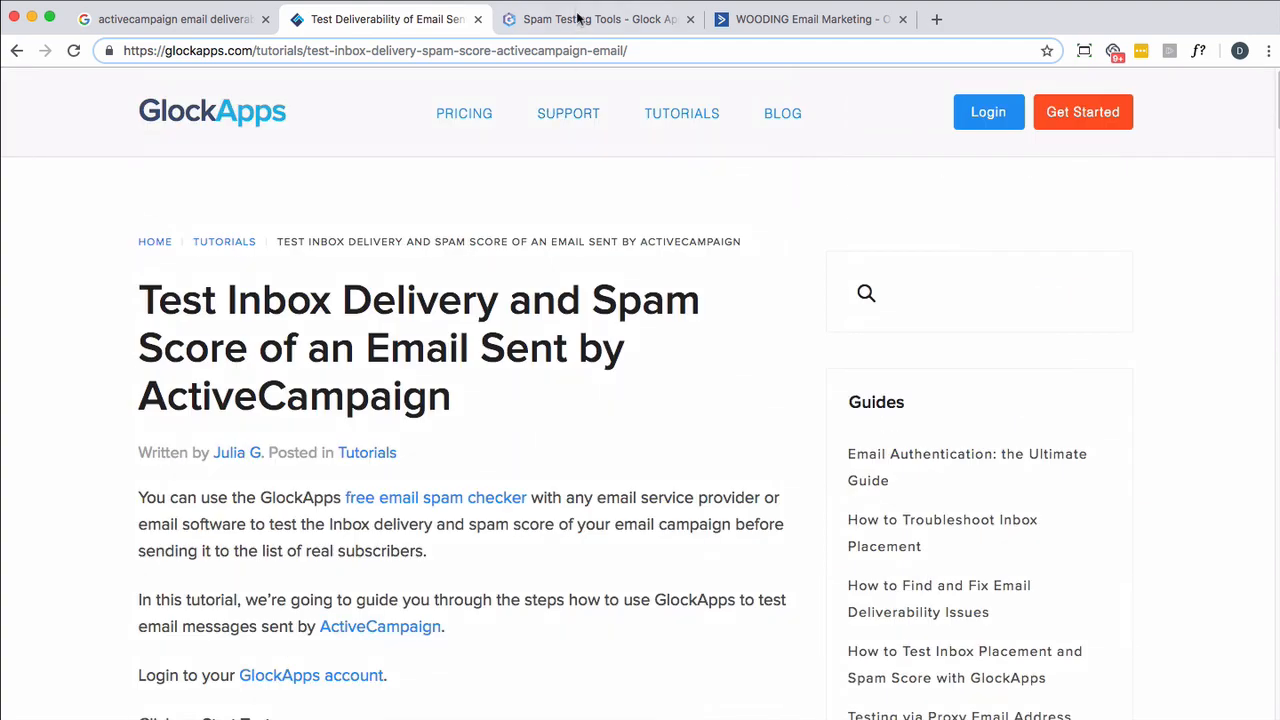
- Switch to the GlockApps web app, start an email spam test with the preselected providers, and copy the seed list without commas
{"action": "left_click", "coordinate": [577, 20]}
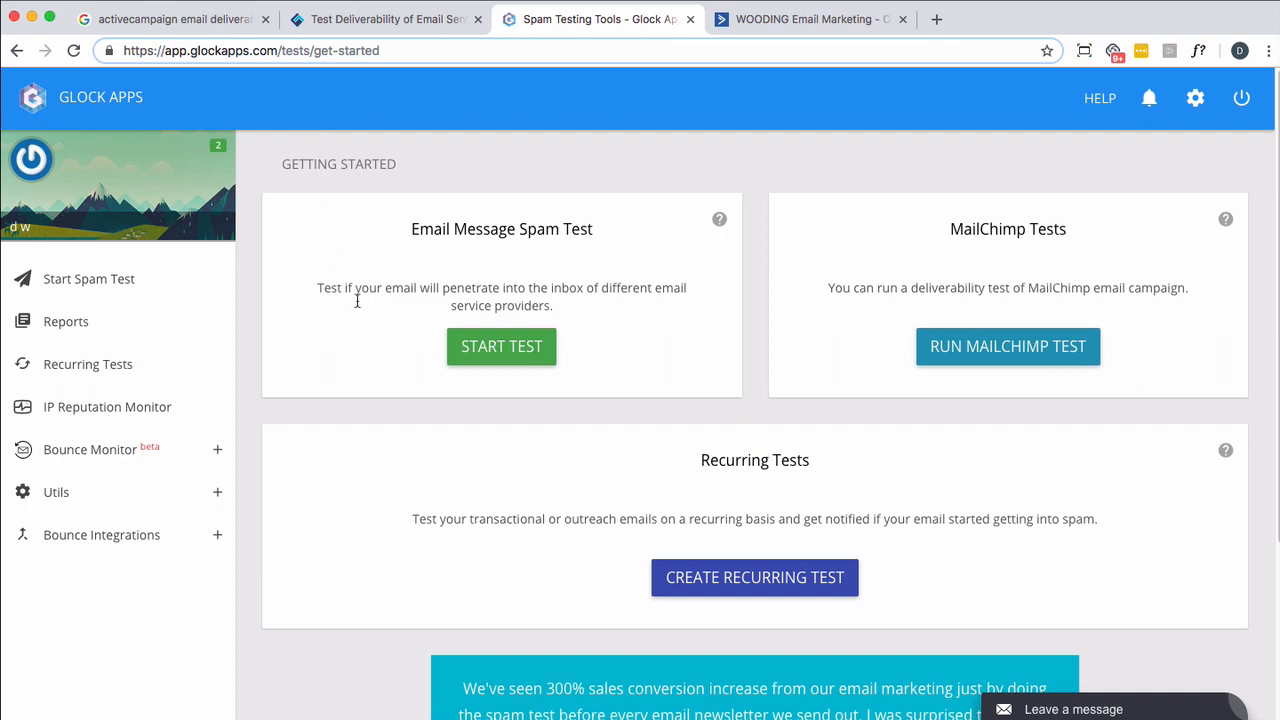
{"action": "left_click", "coordinate": [490, 350]}
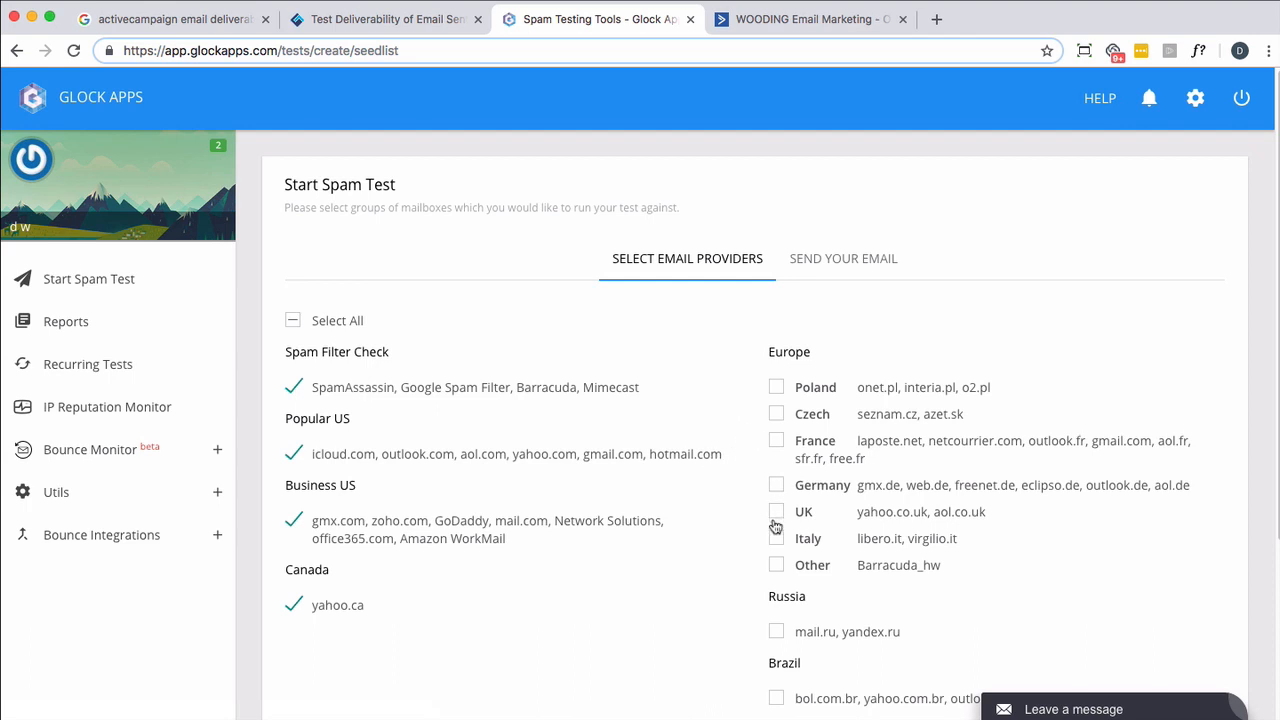
{"action": "scroll", "coordinate": [772, 458], "scroll_direction": "down", "scroll_amount": 2}
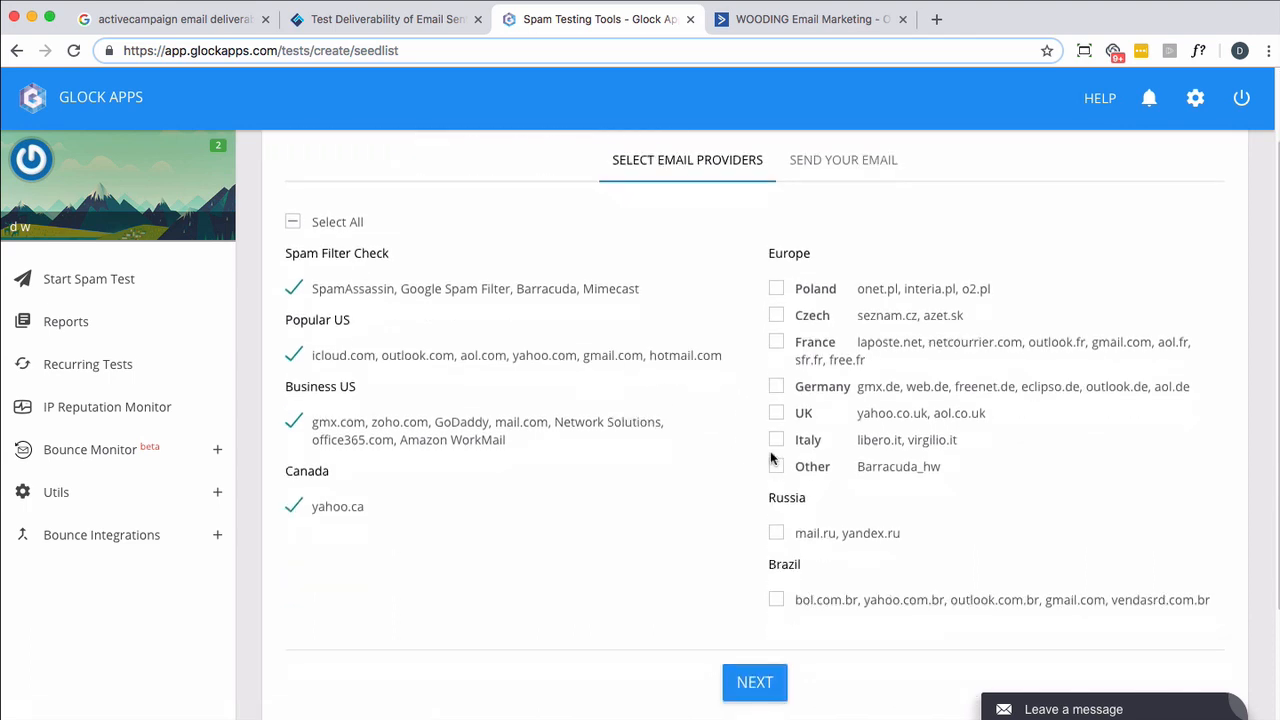
{"action": "scroll", "coordinate": [771, 456], "scroll_direction": "up", "scroll_amount": 3}
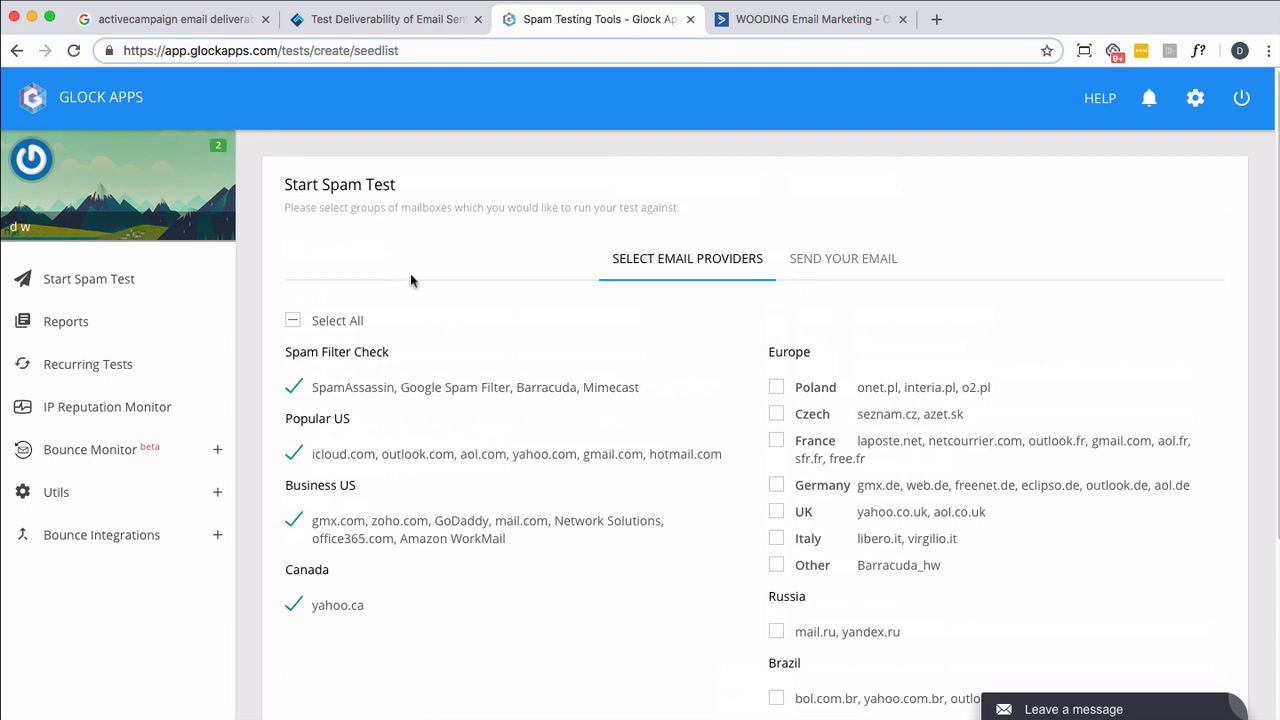
{"action": "scroll", "coordinate": [808, 286], "scroll_direction": "down", "scroll_amount": 5}
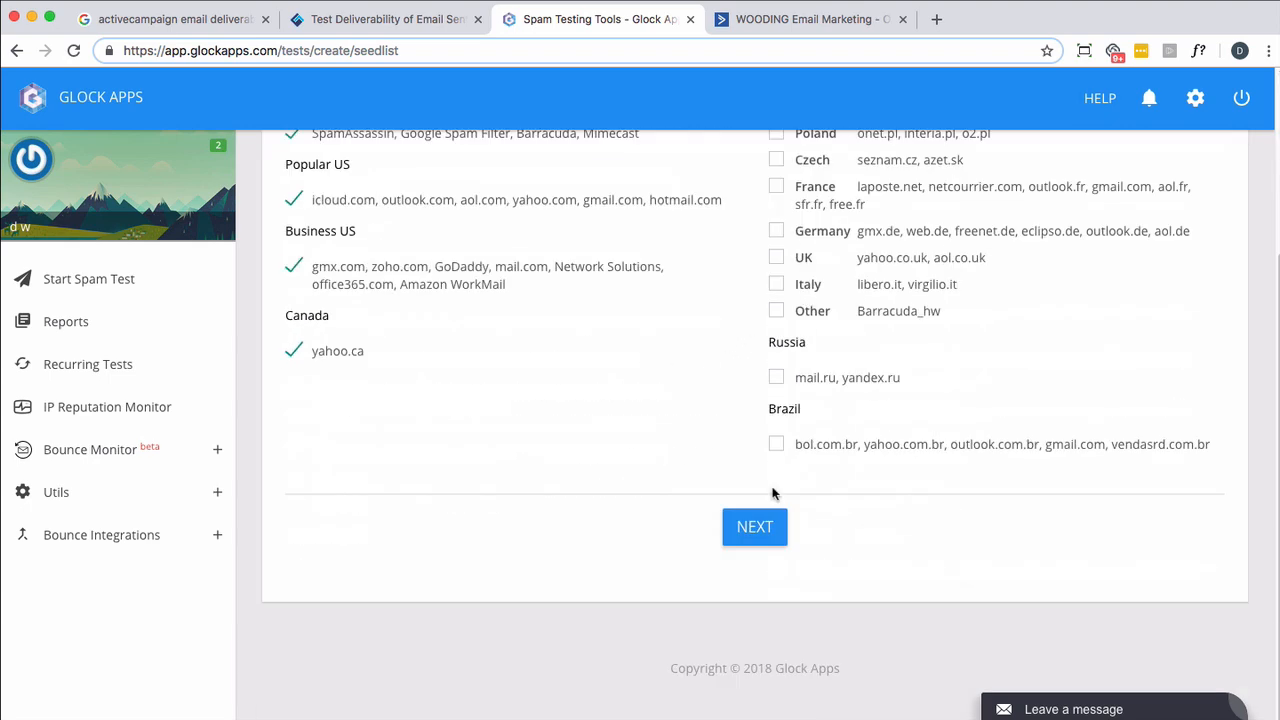
{"action": "left_click", "coordinate": [758, 522]}
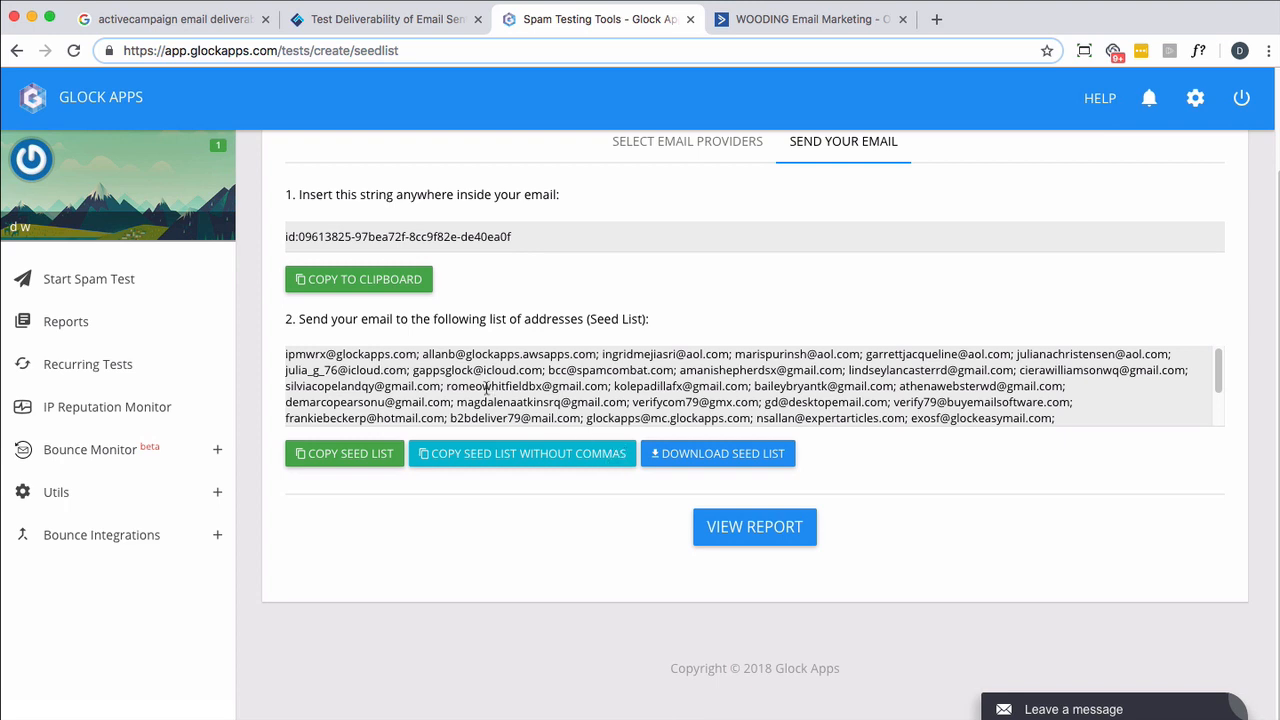
{"action": "left_click", "coordinate": [497, 458]}
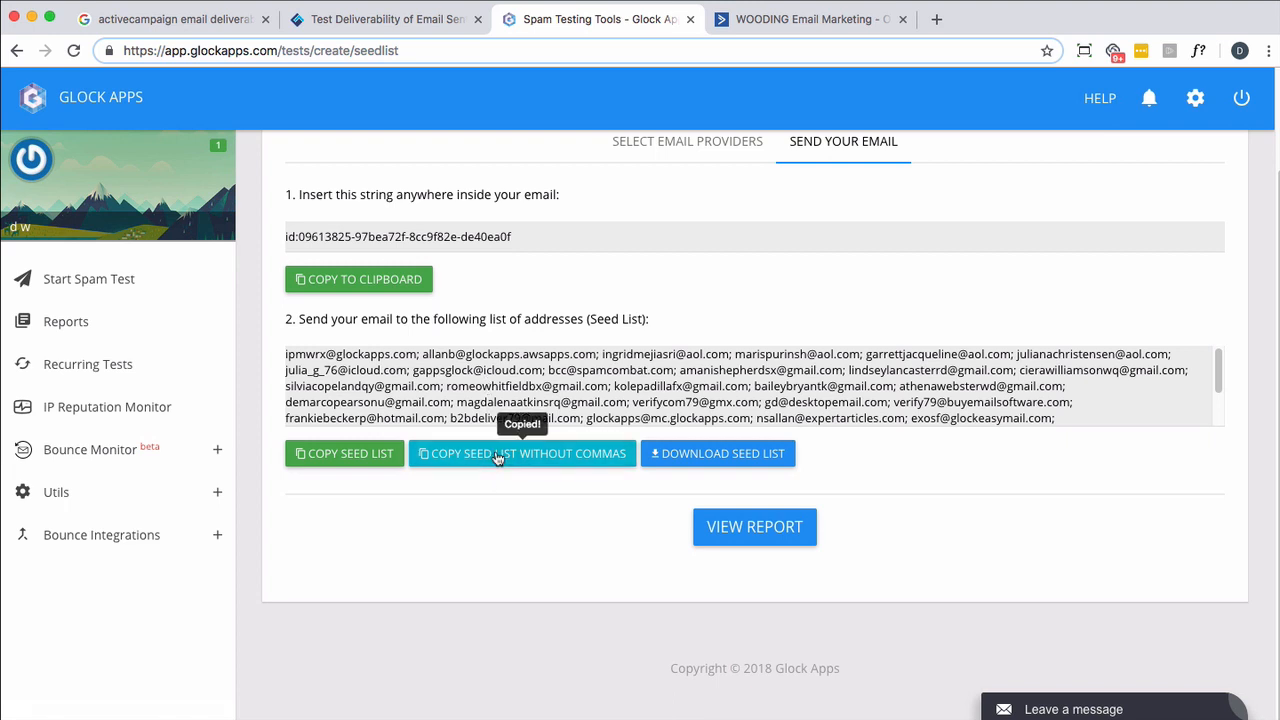
- Switch to ActiveCampaign and submit the copied seed list as pasted data for a contact import
{"action": "left_click", "coordinate": [799, 18]}
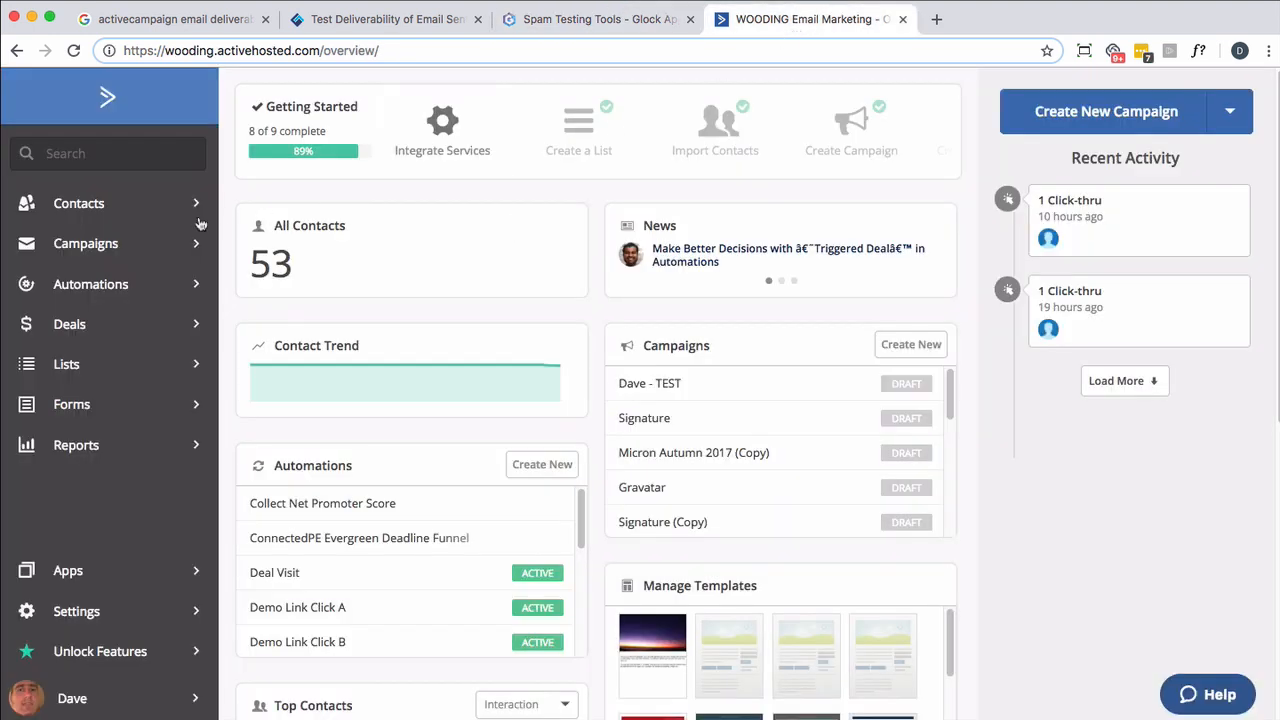
{"action": "left_click", "coordinate": [97, 206]}
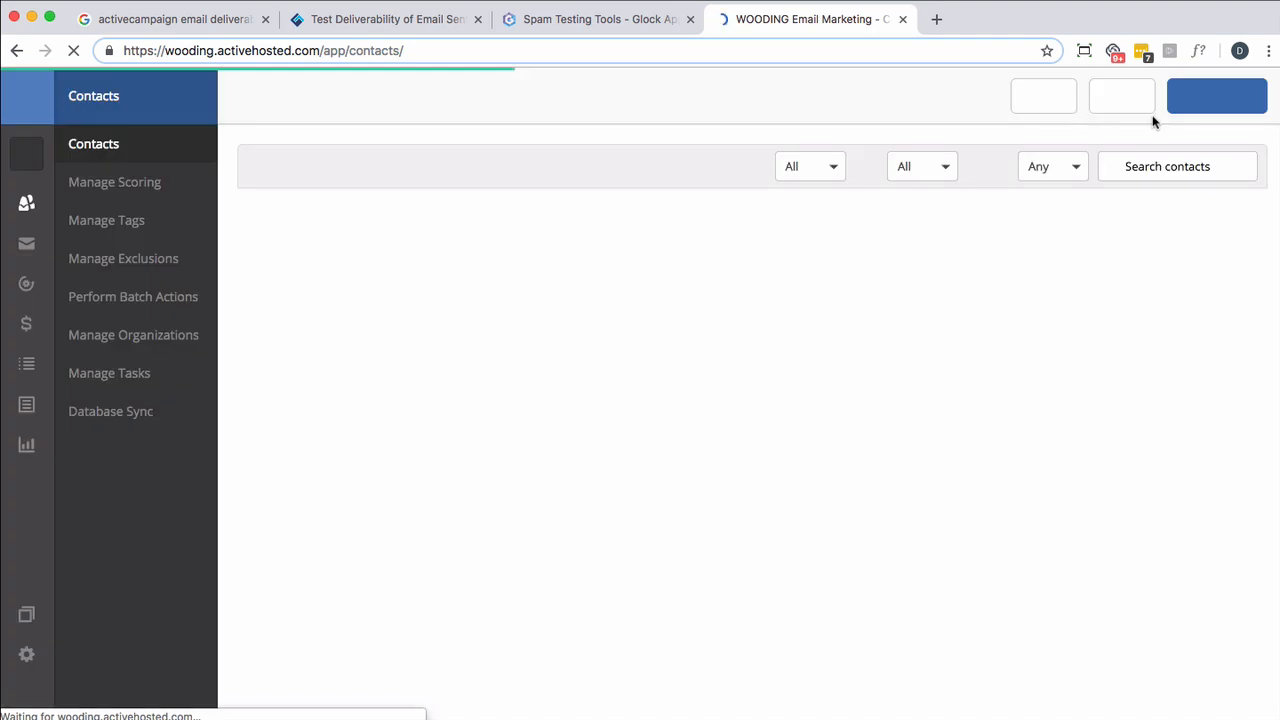
{"action": "left_click", "coordinate": [1126, 106]}
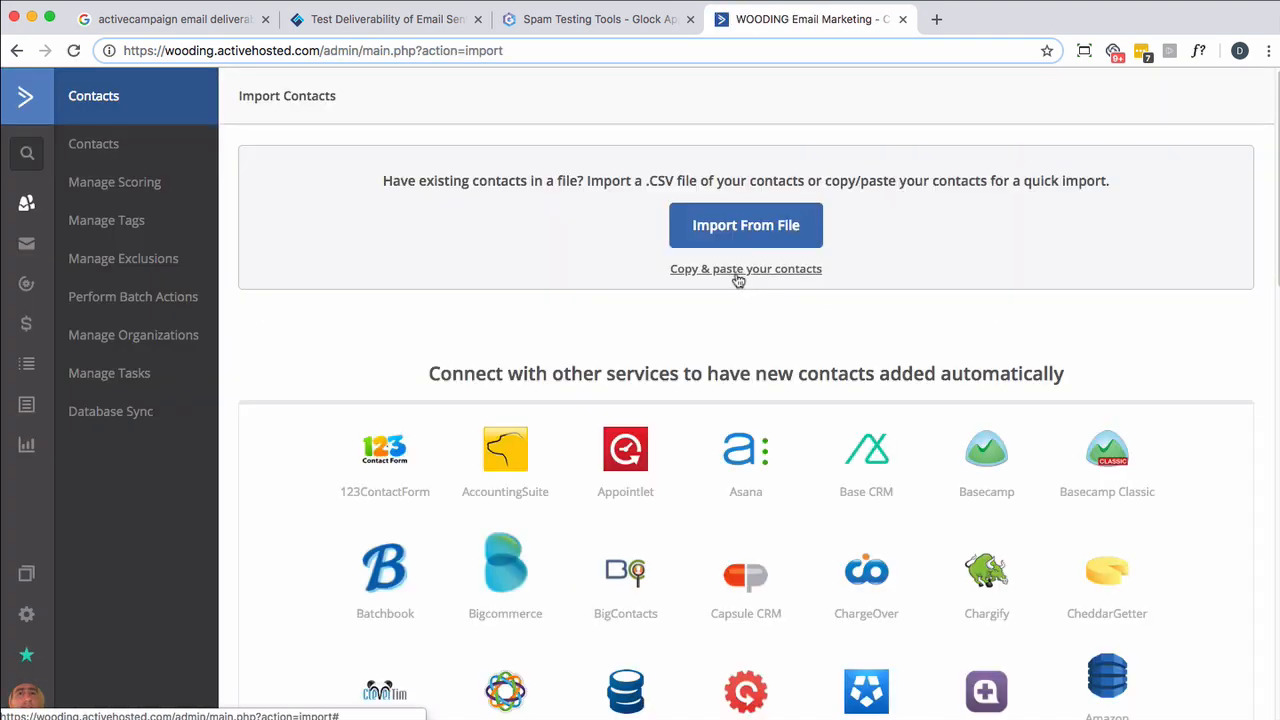
{"action": "left_click", "coordinate": [737, 270]}
{"action": "left_click", "coordinate": [736, 273]}
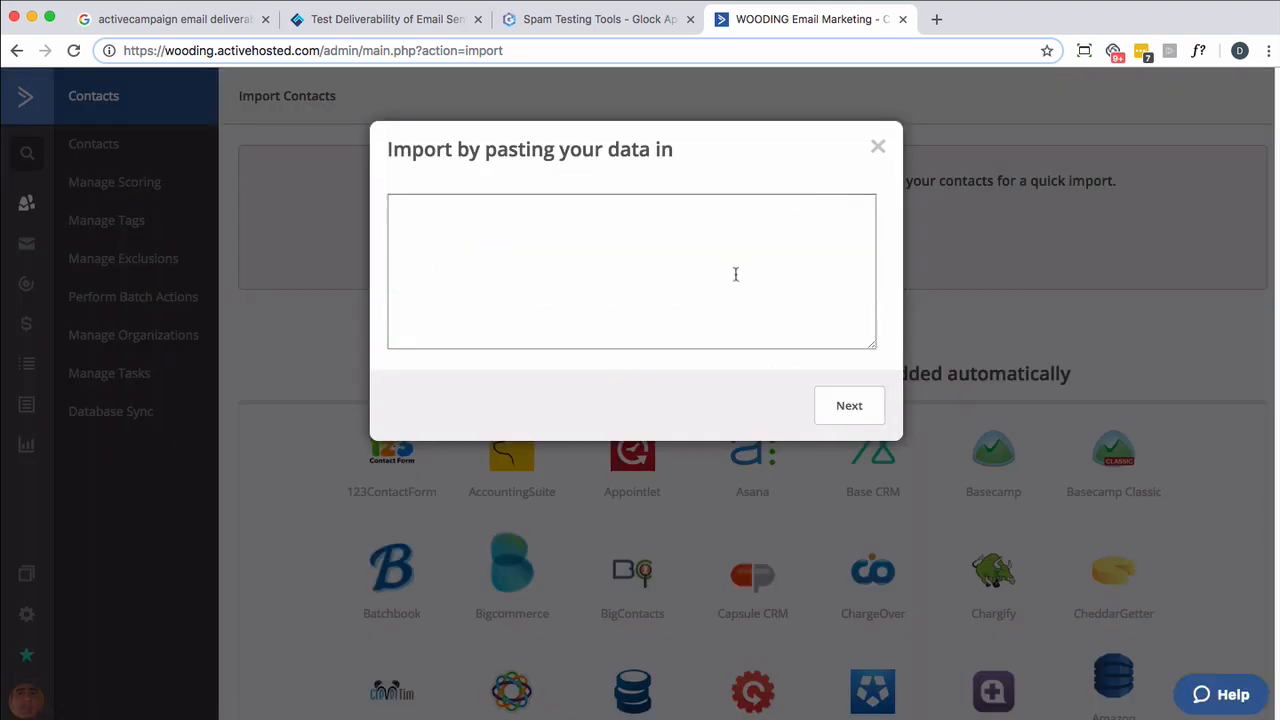
{"action": "key", "text": "super+v"}
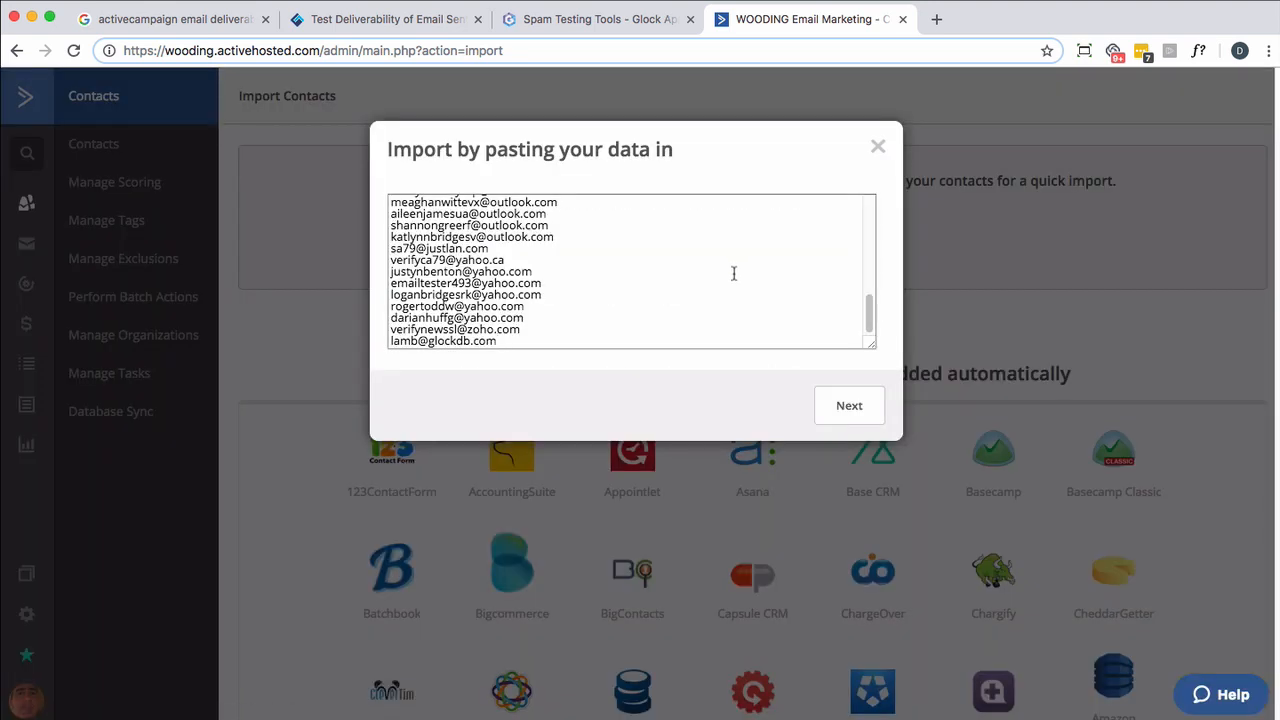
{"action": "left_click", "coordinate": [840, 404]}
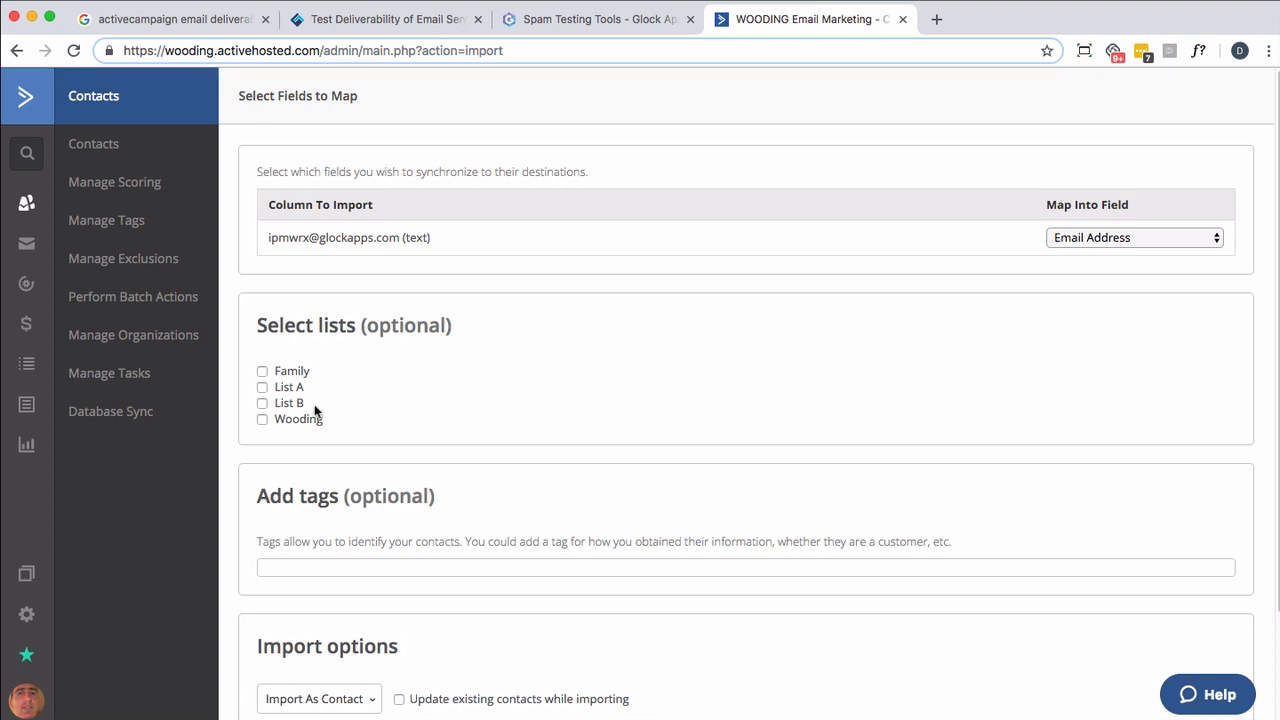
- Import the seed contacts into List A as active contacts with the tag !TEMP-A
{"action": "left_click", "coordinate": [263, 390]}
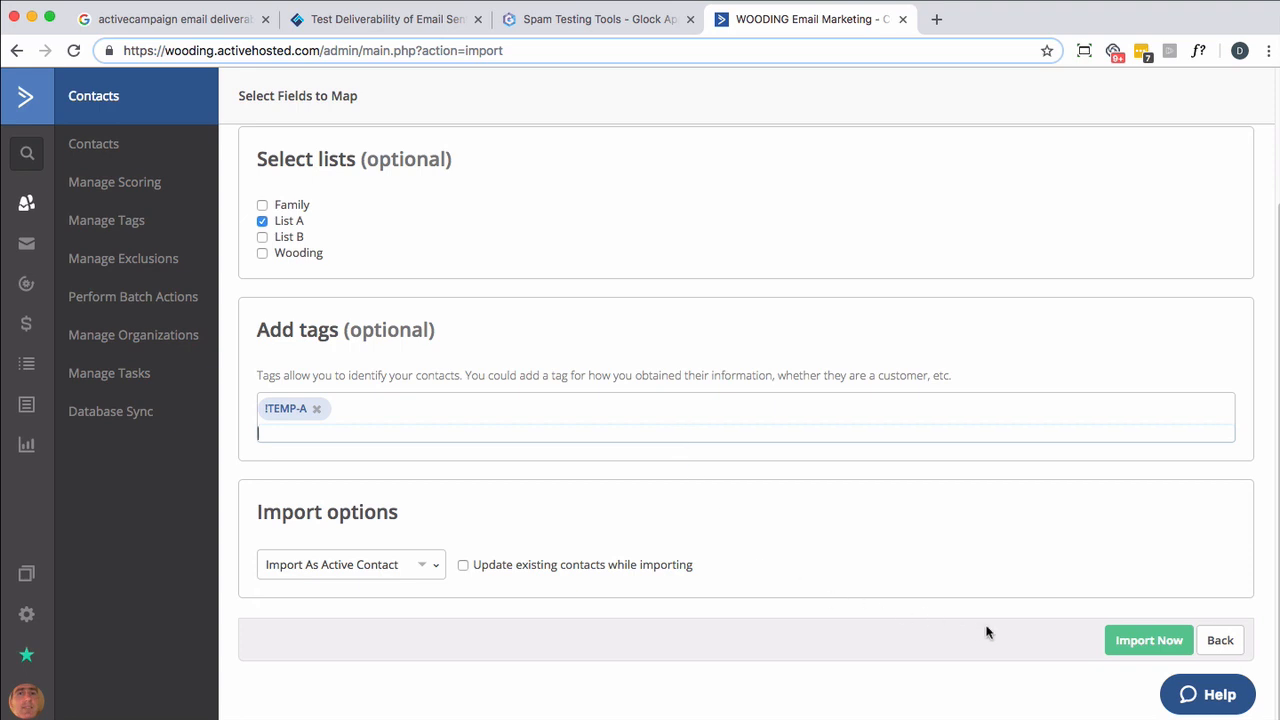
{"action": "left_click", "coordinate": [1116, 648]}
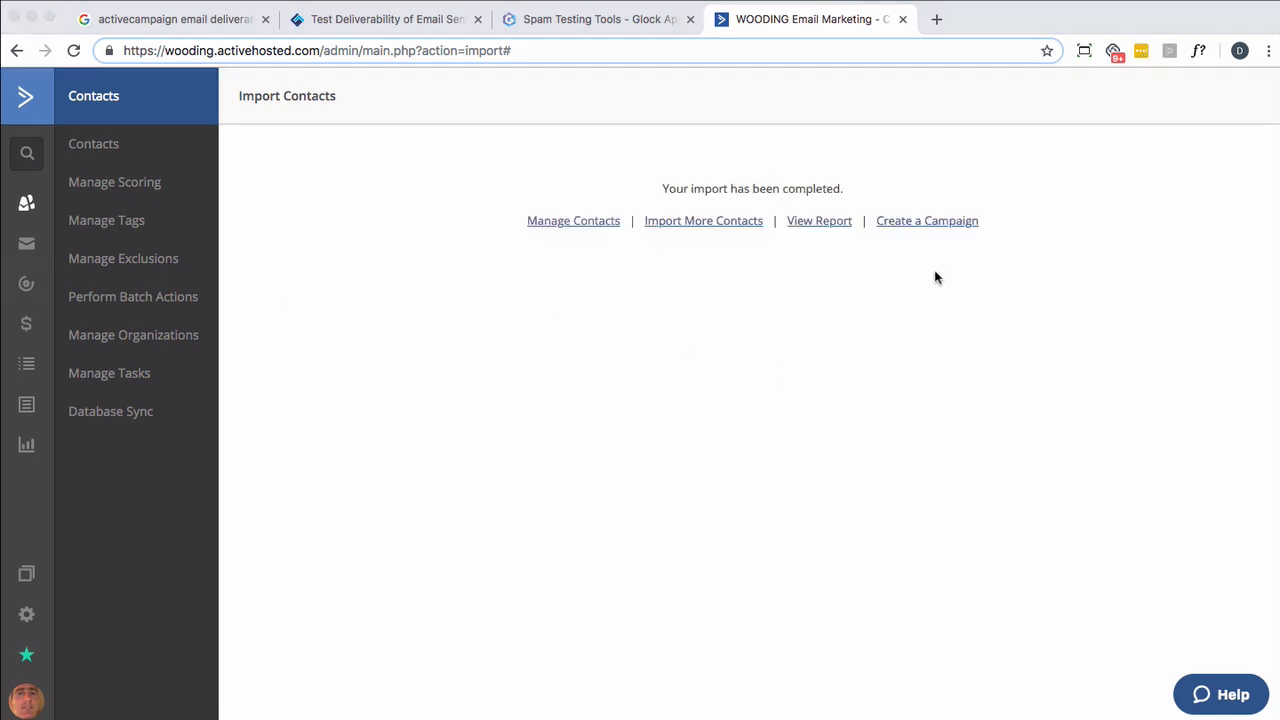
- Create a standard campaign named "Test Glock App" and proceed to its list selection
{"action": "left_click", "coordinate": [930, 222]}
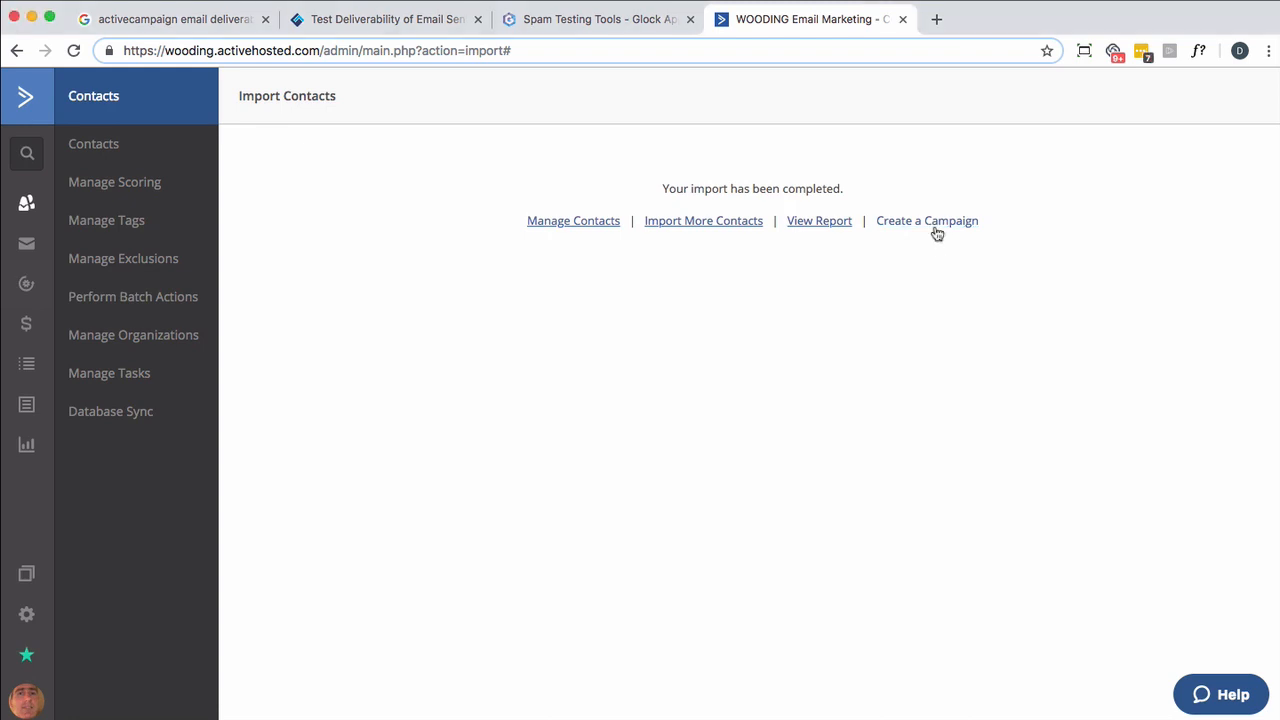
{"action": "type", "text": "Test G"}
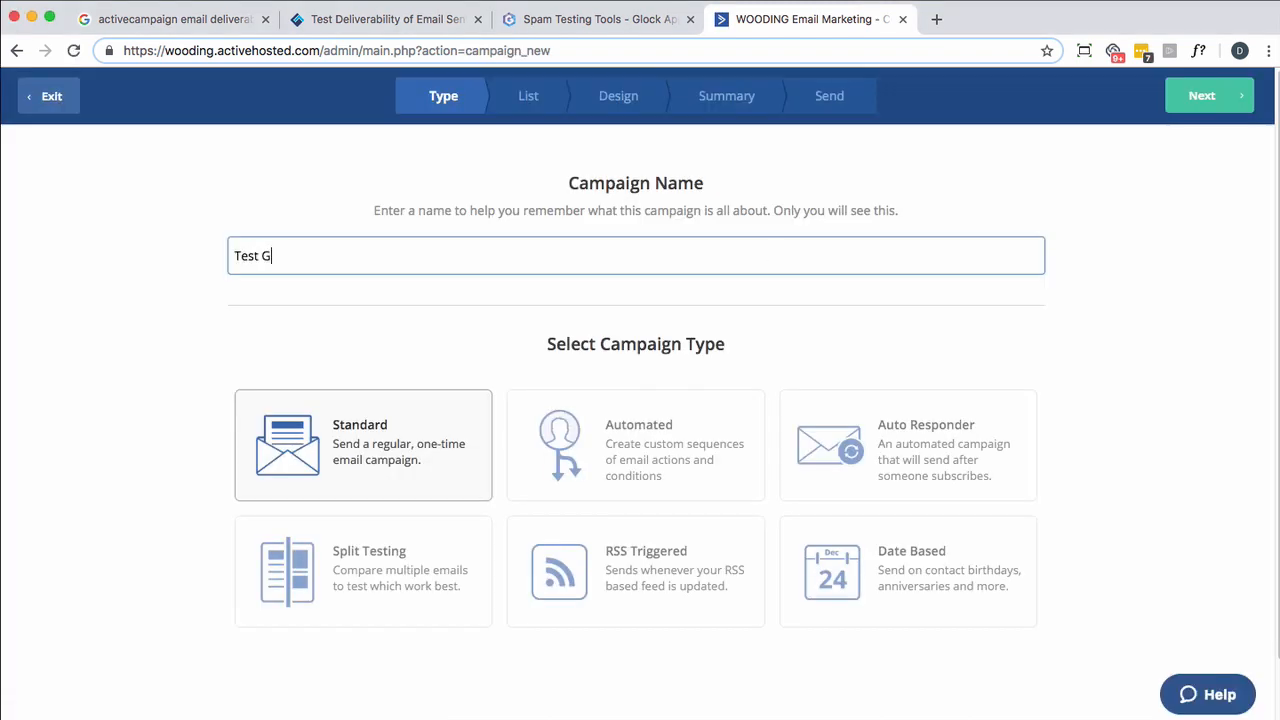
{"action": "type", "text": "lock App"}
{"action": "left_click", "coordinate": [1206, 98]}
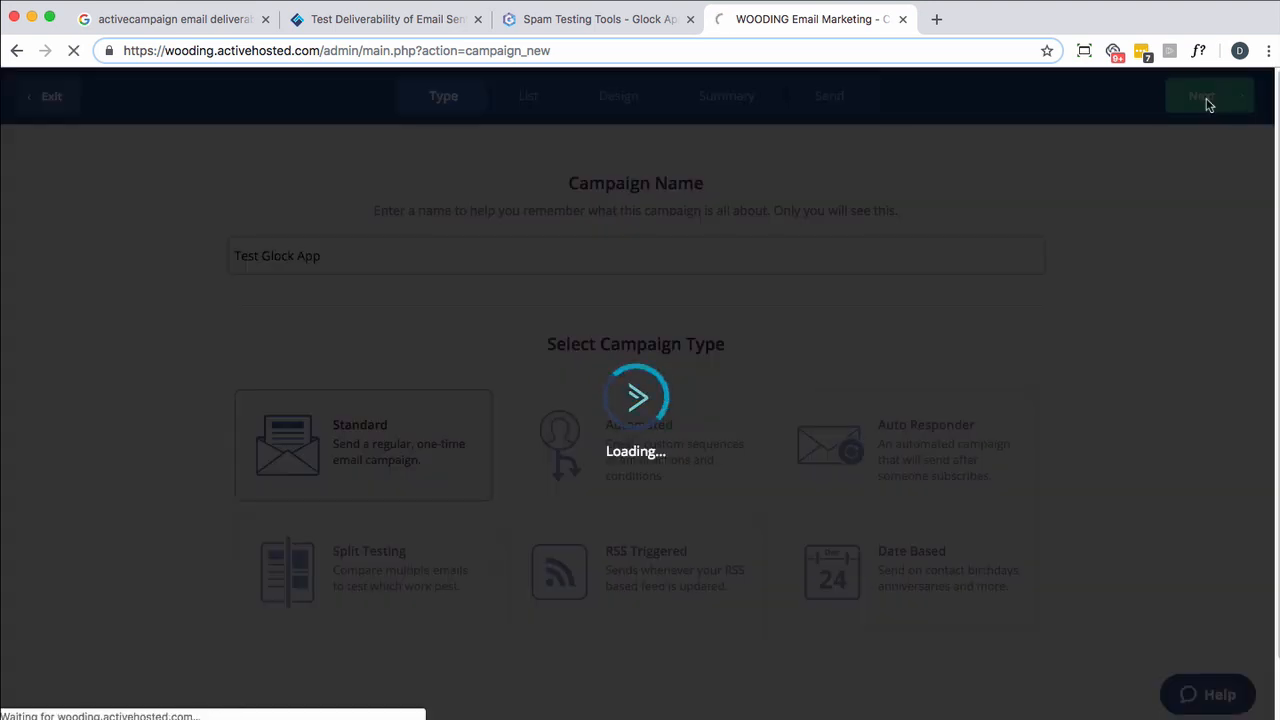
- Send the campaign to List A, limited by a new segment to contacts where the tag !TEMP-A exists
{"action": "left_click", "coordinate": [378, 384]}
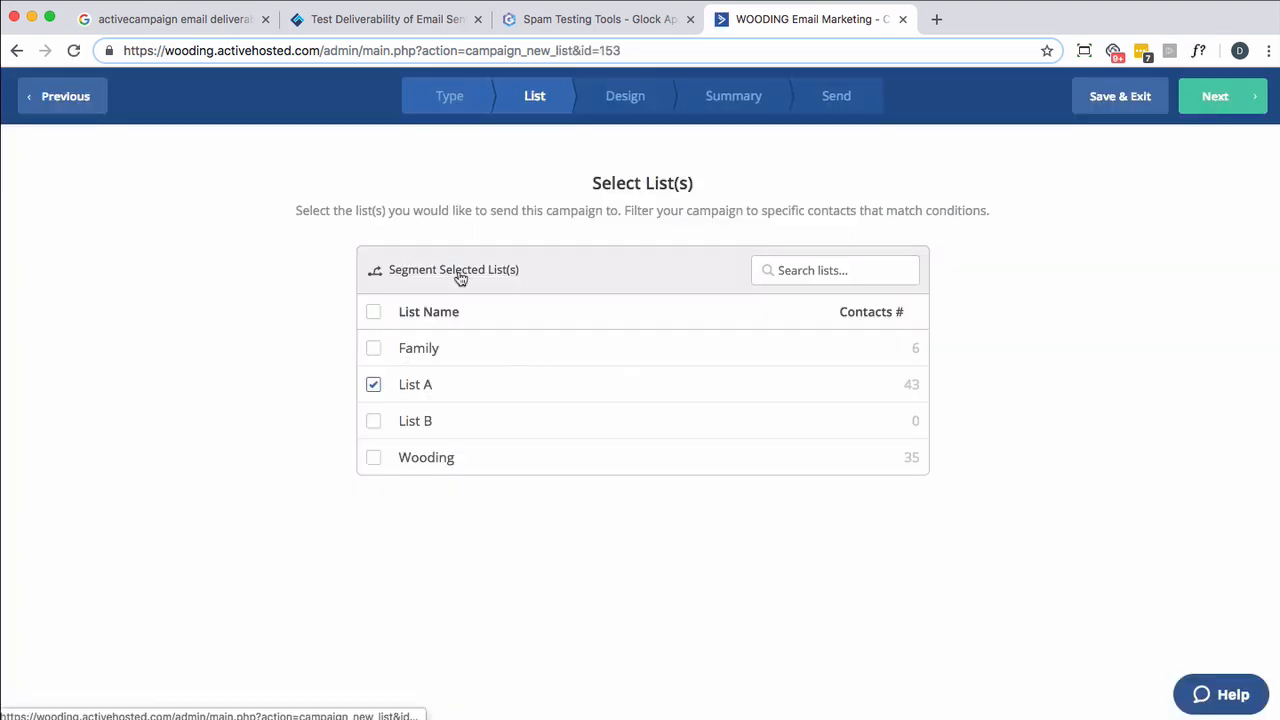
{"action": "left_click", "coordinate": [459, 277]}
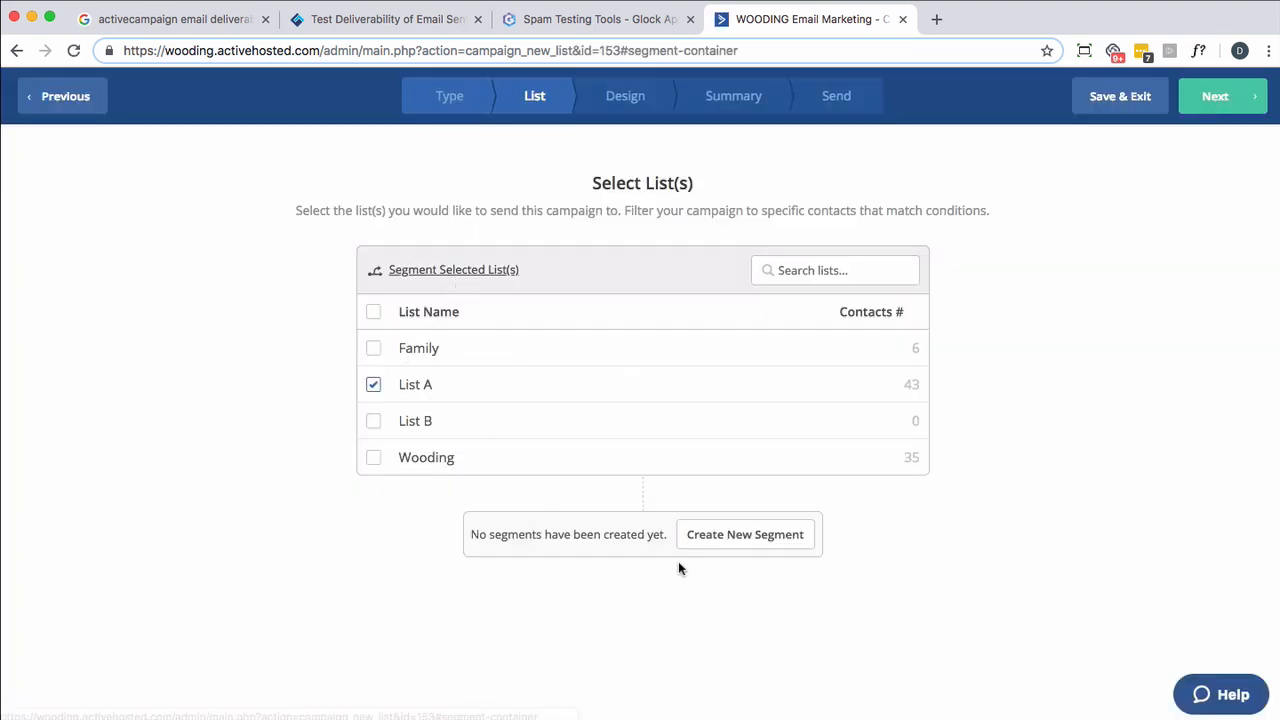
{"action": "left_click", "coordinate": [718, 535]}
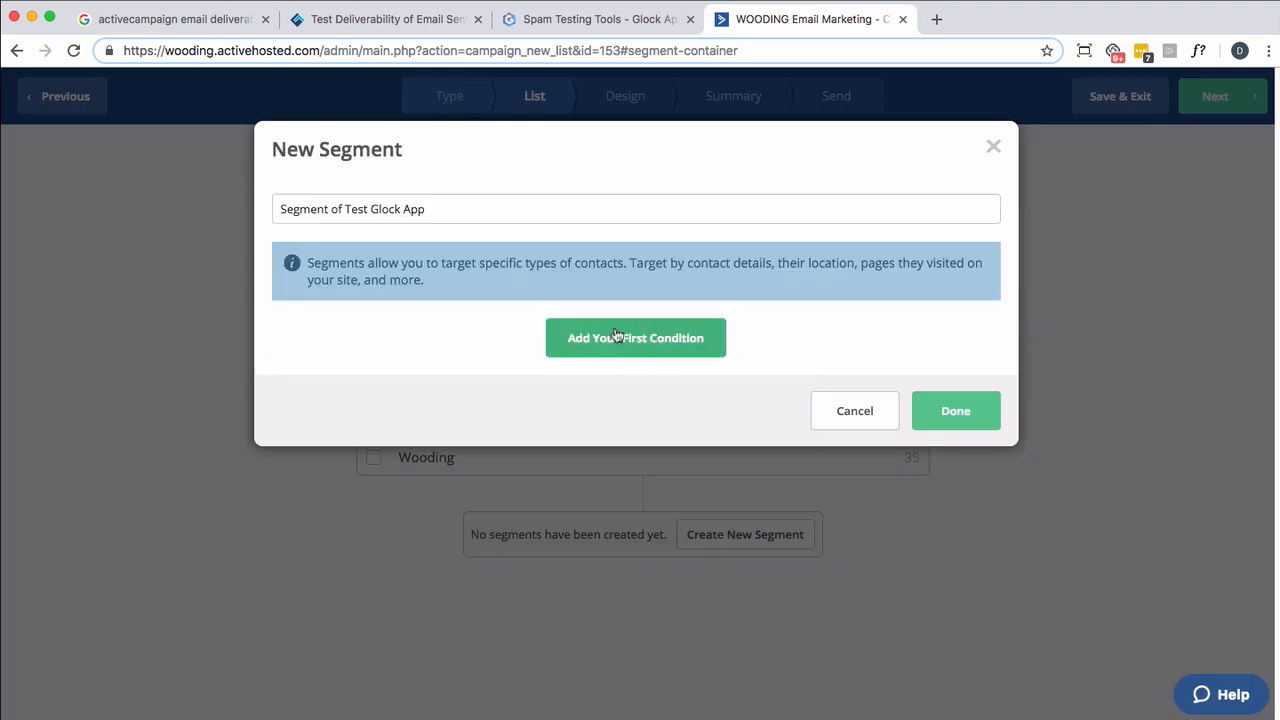
{"action": "left_click", "coordinate": [613, 352]}
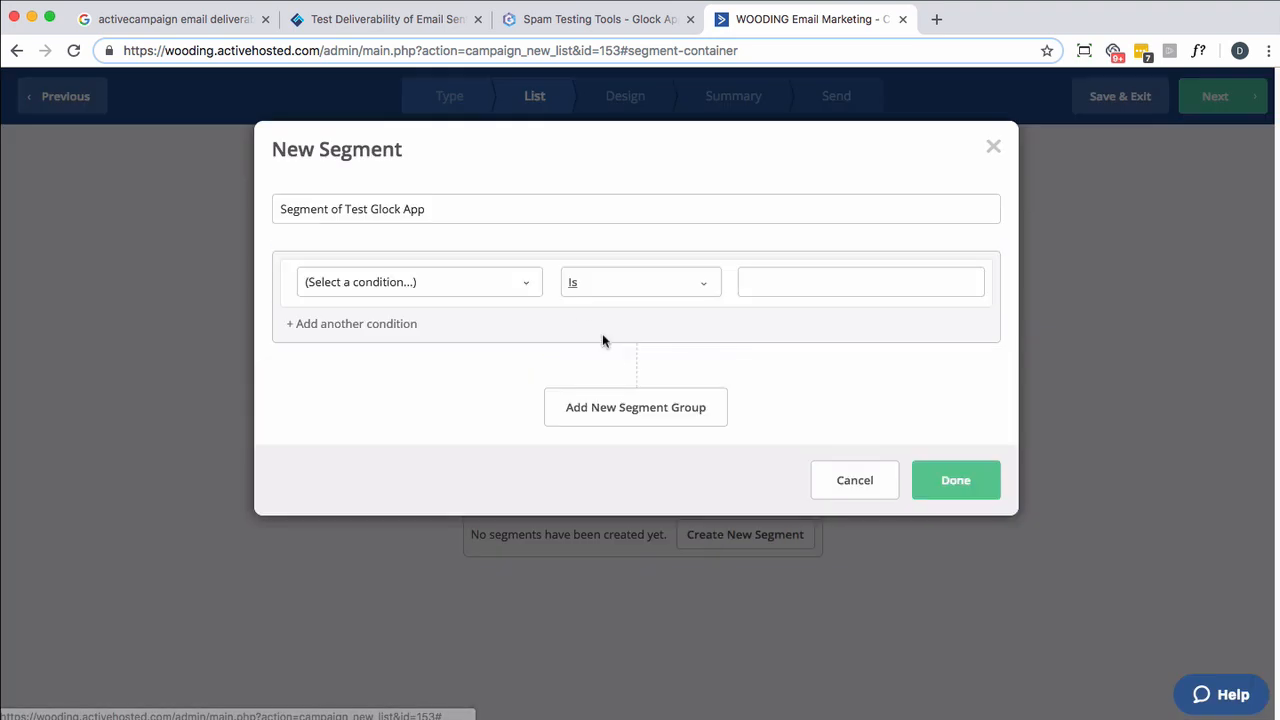
{"action": "left_click", "coordinate": [529, 285]}
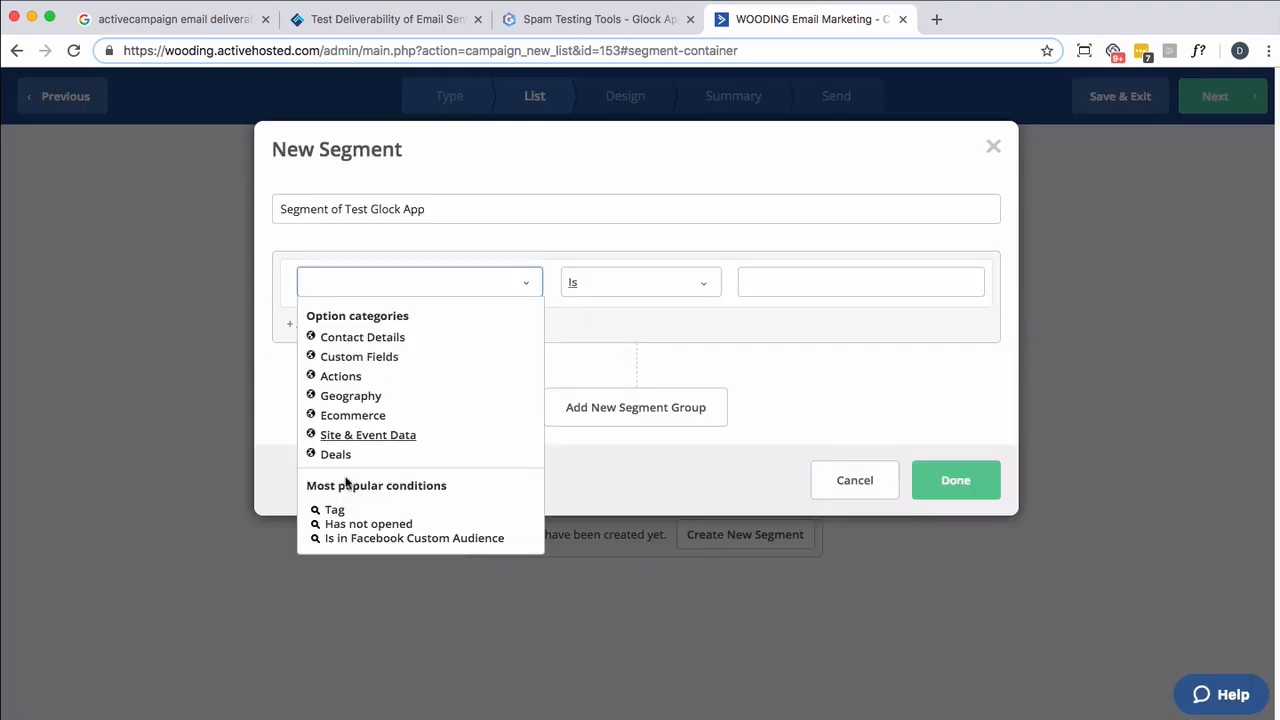
{"action": "left_click", "coordinate": [344, 508]}
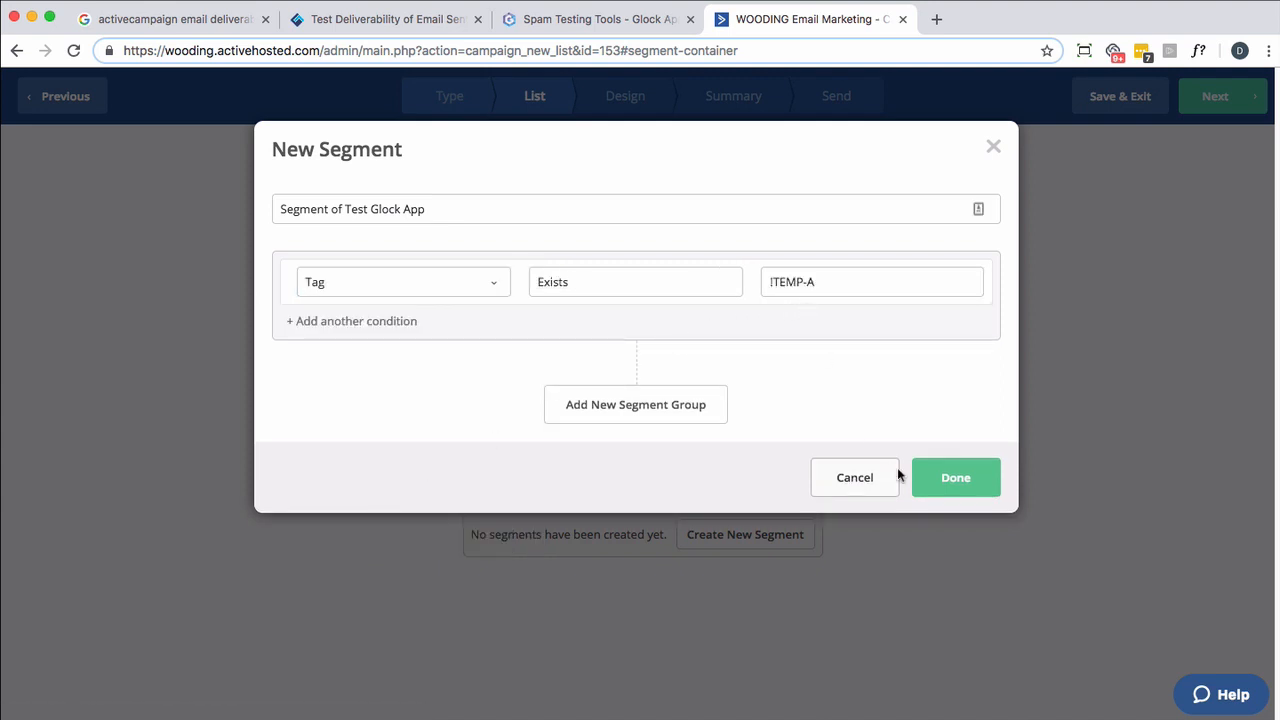
{"action": "left_click", "coordinate": [940, 478]}
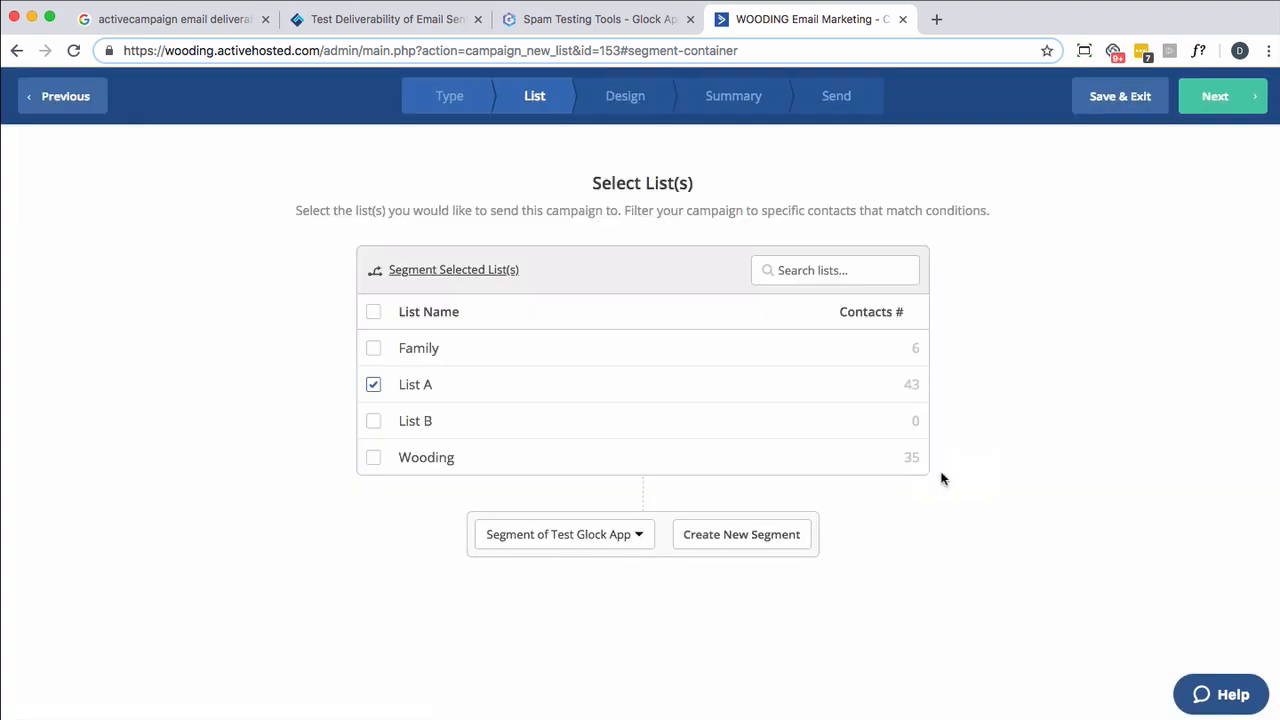
{"action": "left_click", "coordinate": [1203, 108]}
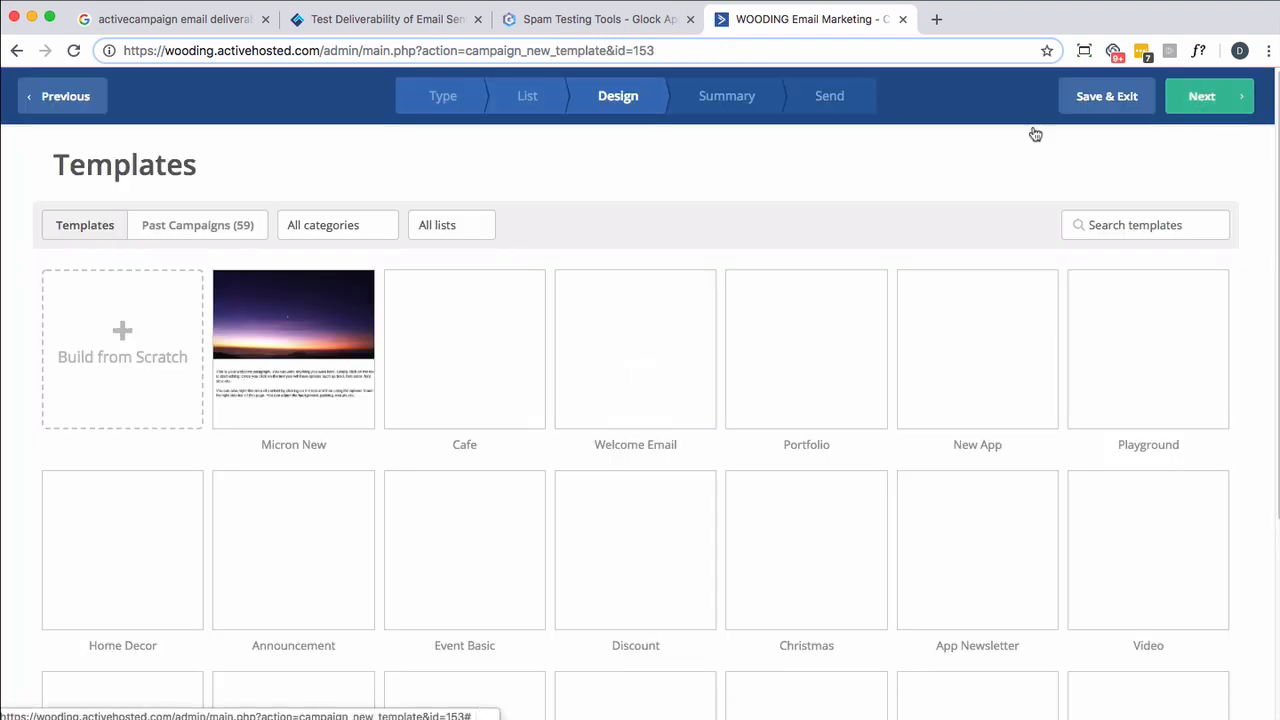
- Base the campaign's design on the past campaign "Family Autumn 2018"
{"action": "left_click", "coordinate": [239, 232]}
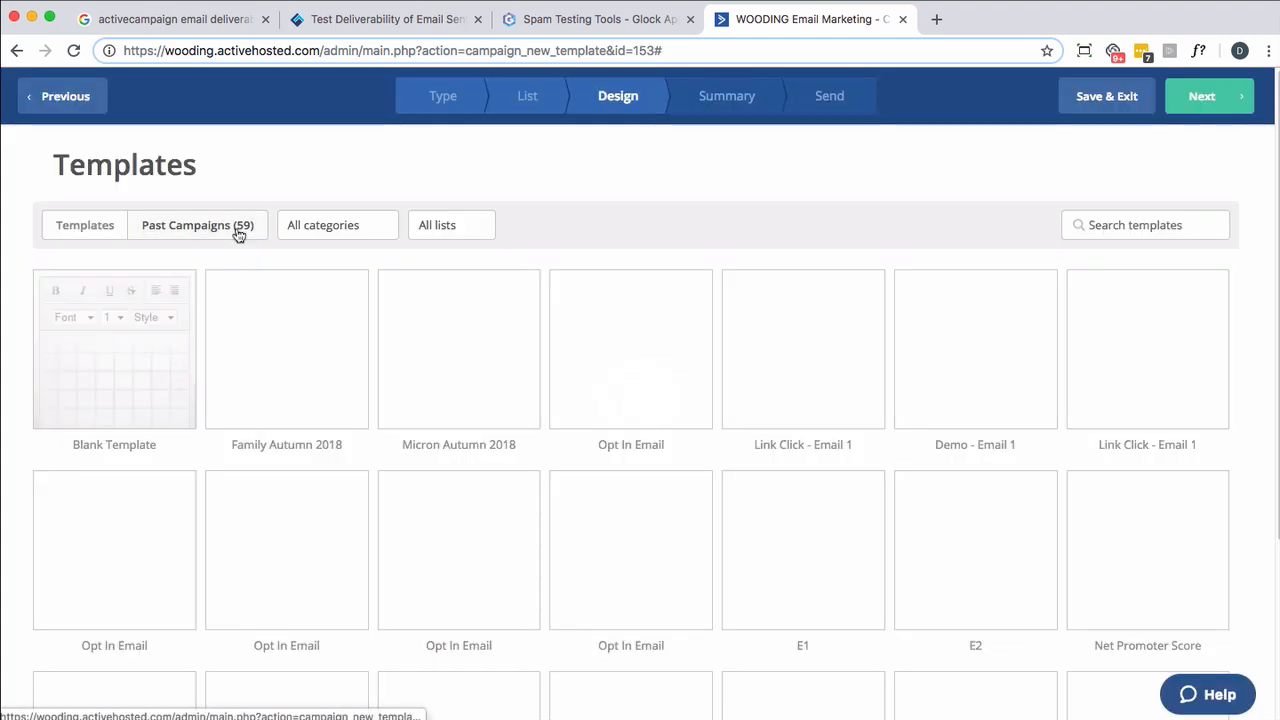
{"action": "mouse_move", "coordinate": [287, 346]}
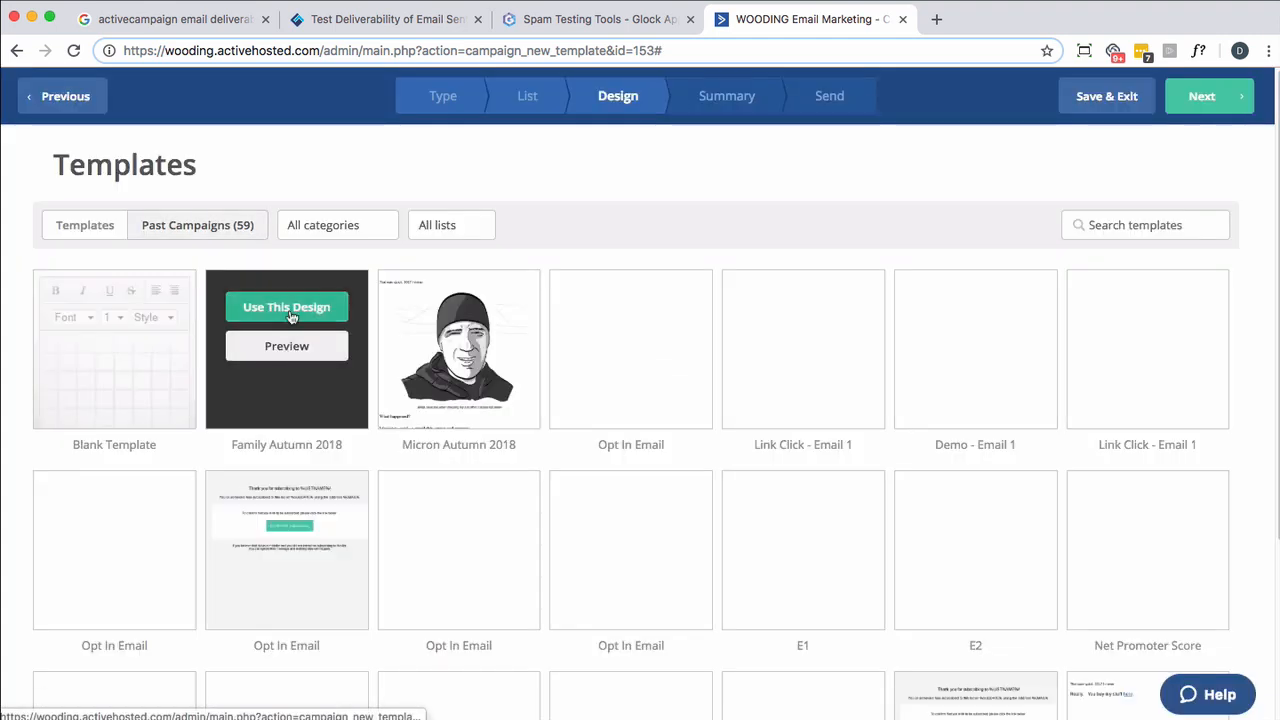
{"action": "left_click", "coordinate": [289, 310]}
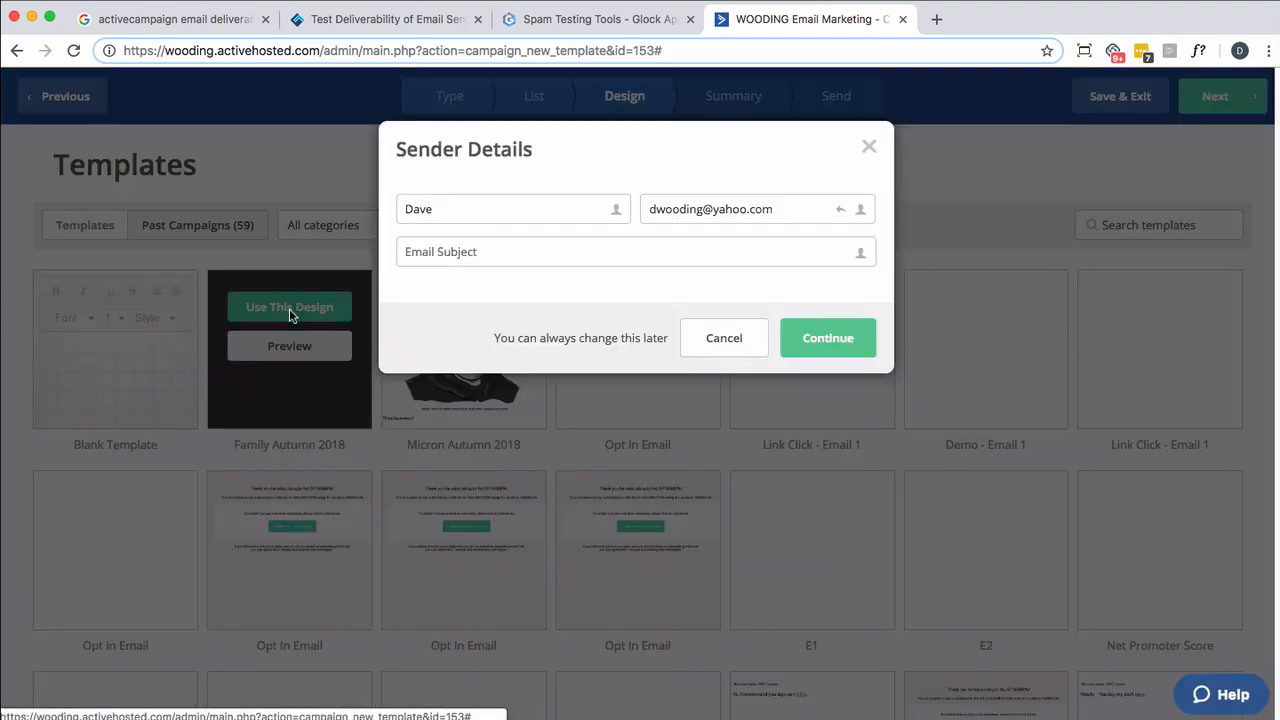
- Set the email subject to "Testing Glock App" in the sender details and continue to the email designer
{"action": "left_click", "coordinate": [453, 256]}
{"action": "type", "text": "Te"}
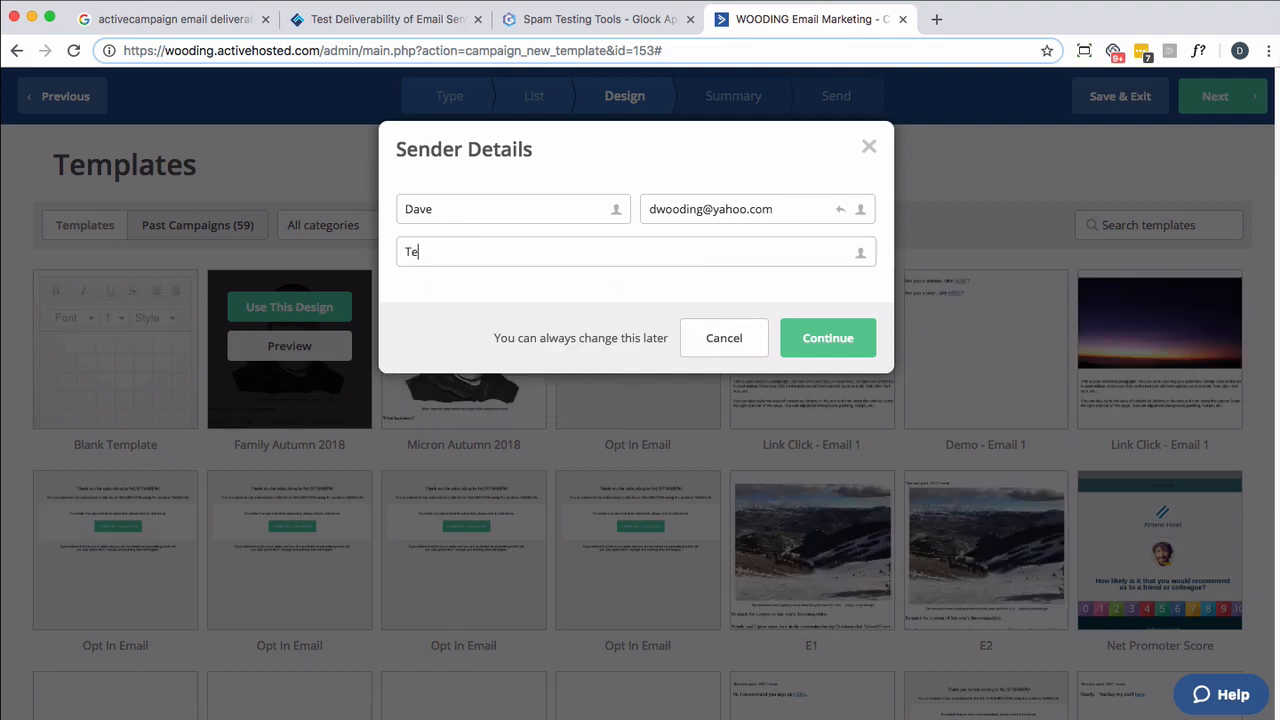
{"action": "type", "text": "sting Glock App"}
{"action": "left_click", "coordinate": [846, 349]}
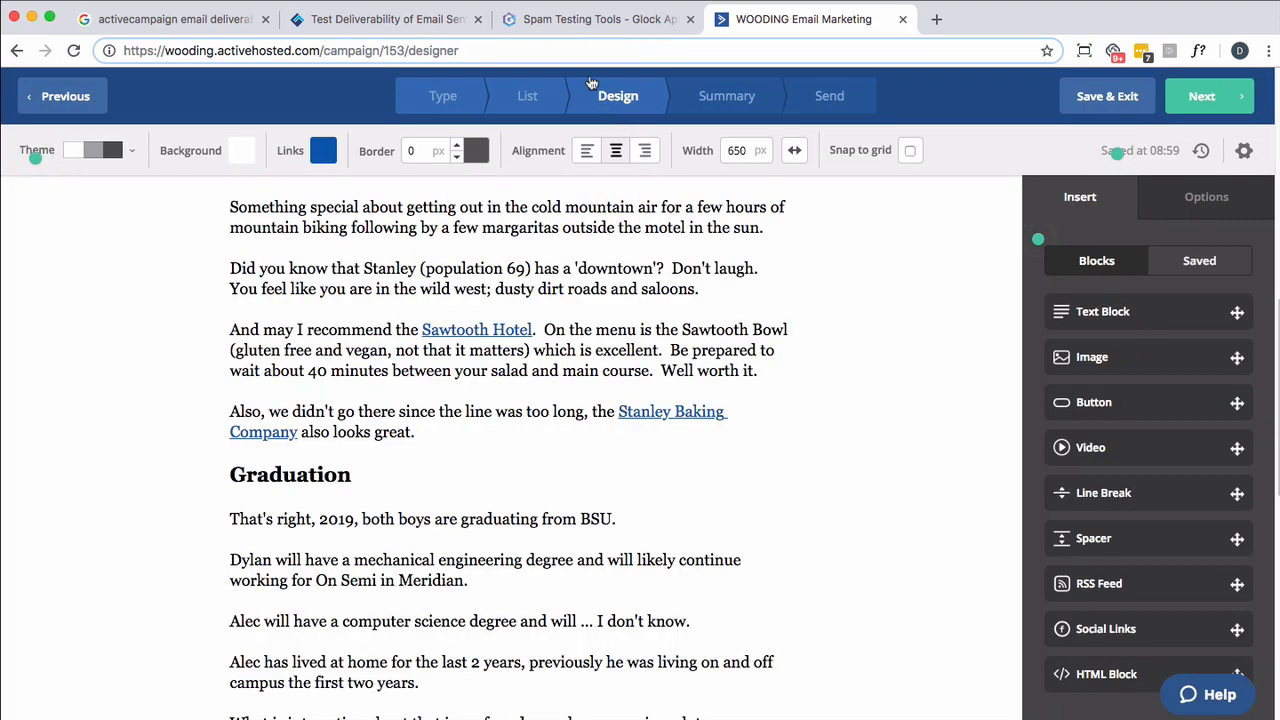
- Copy the test ID string from GlockApps and insert it on a new line below the "Graduation" heading in the ActiveCampaign email
{"action": "left_click", "coordinate": [568, 19]}
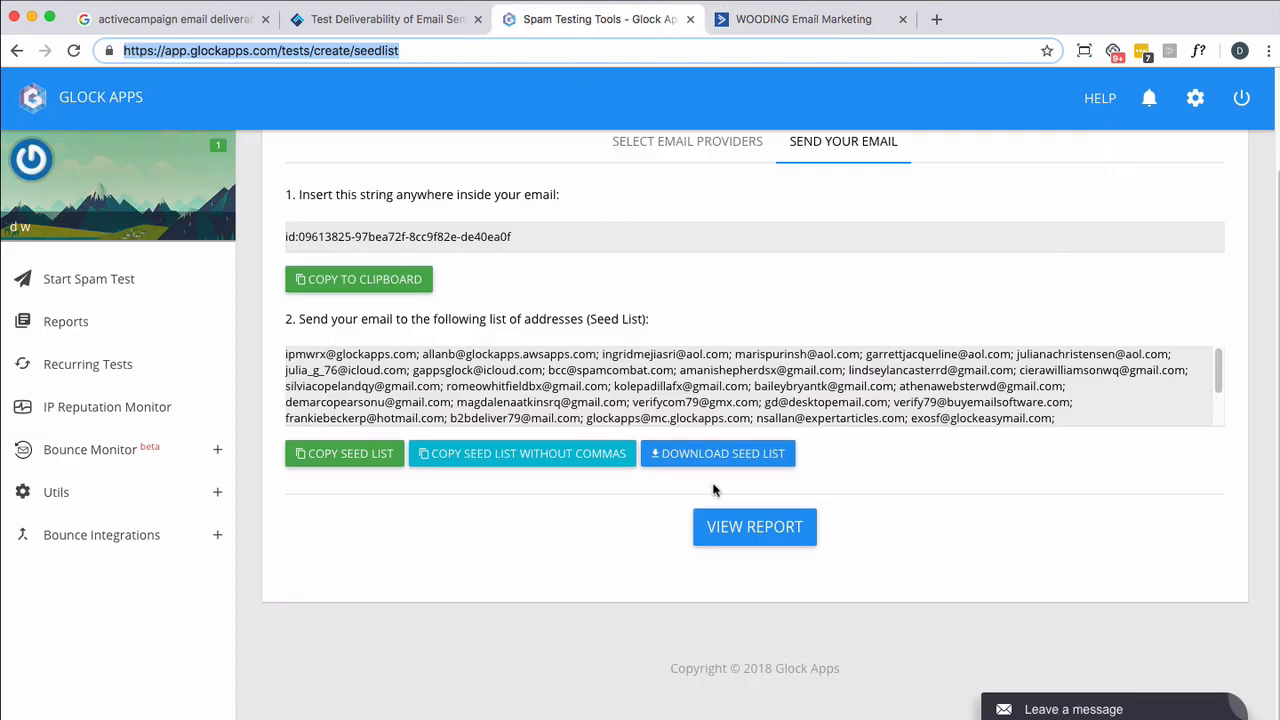
{"action": "triple_click", "coordinate": [453, 239]}
{"action": "key", "text": "ctrl+c"}
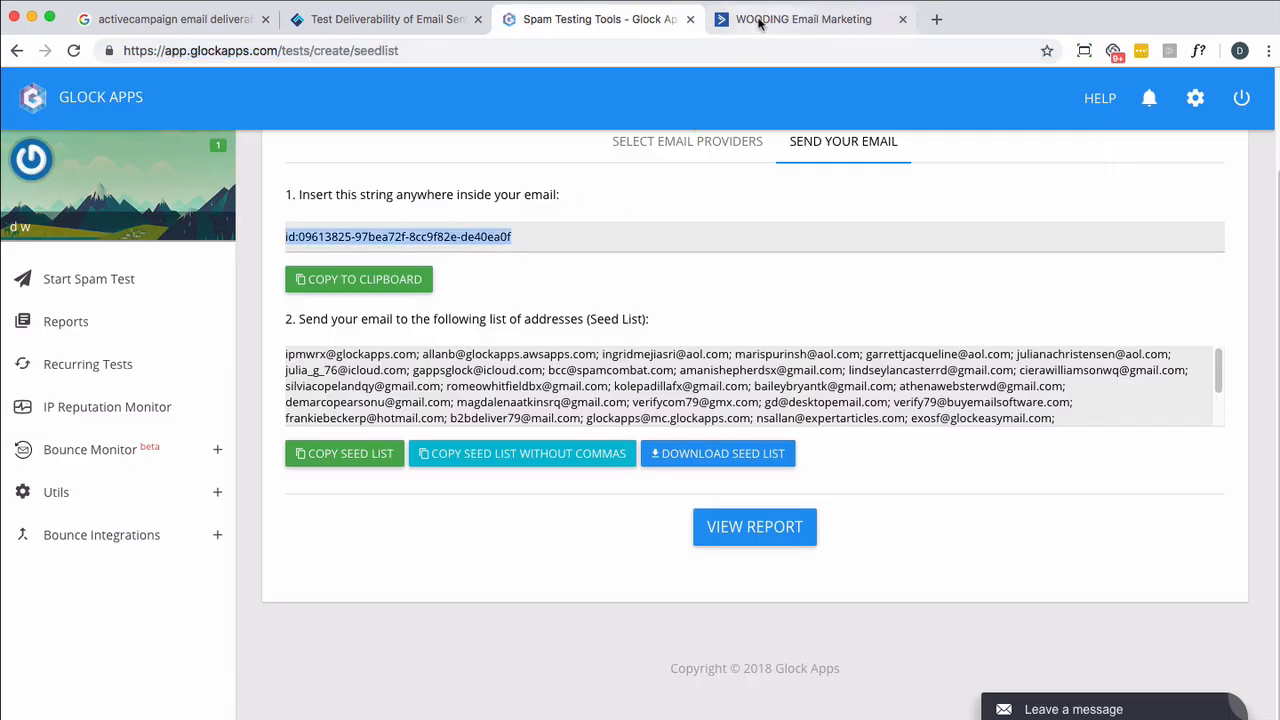
{"action": "left_click", "coordinate": [800, 19]}
{"action": "left_click", "coordinate": [381, 481]}
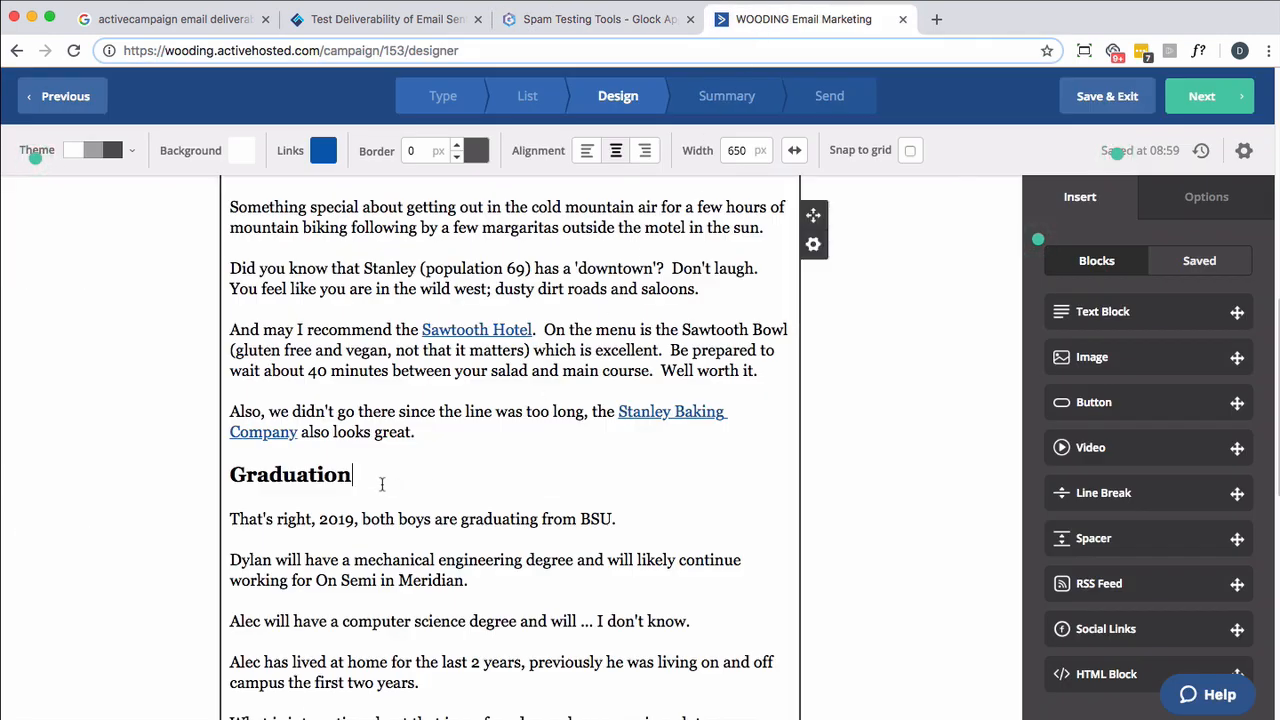
{"action": "key", "text": "Return"}
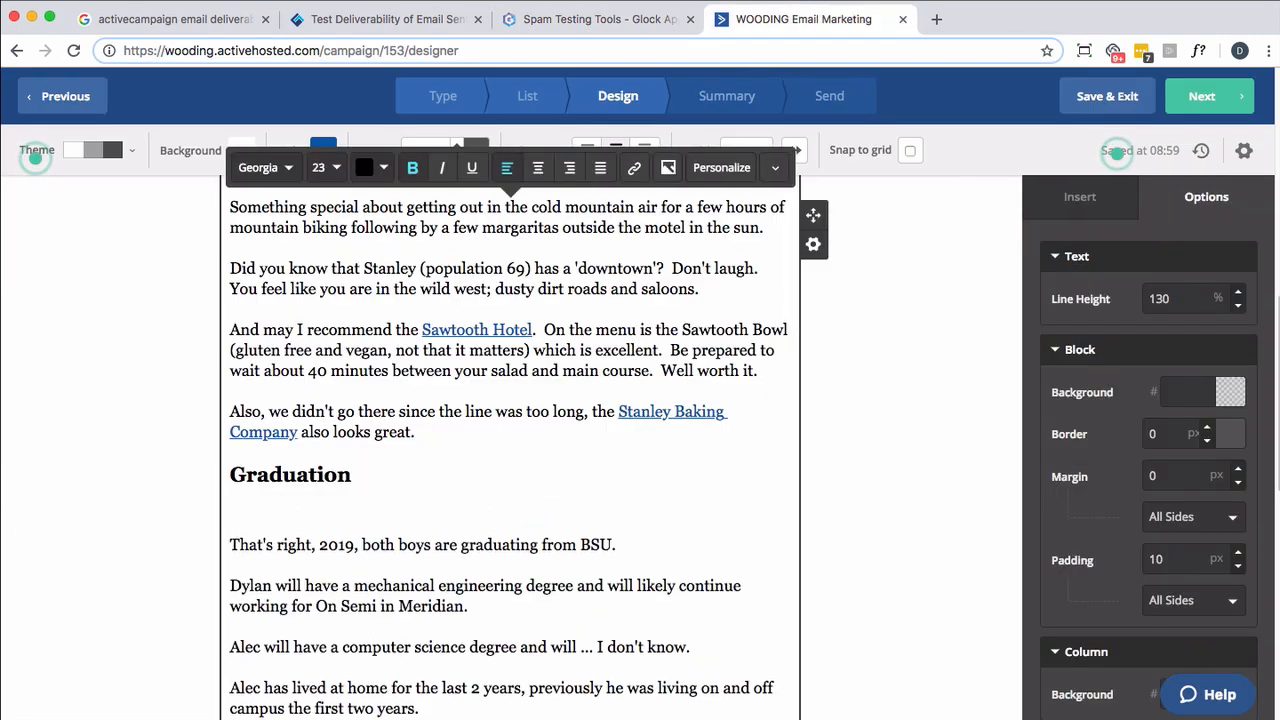
{"action": "key", "text": "ctrl+v"}
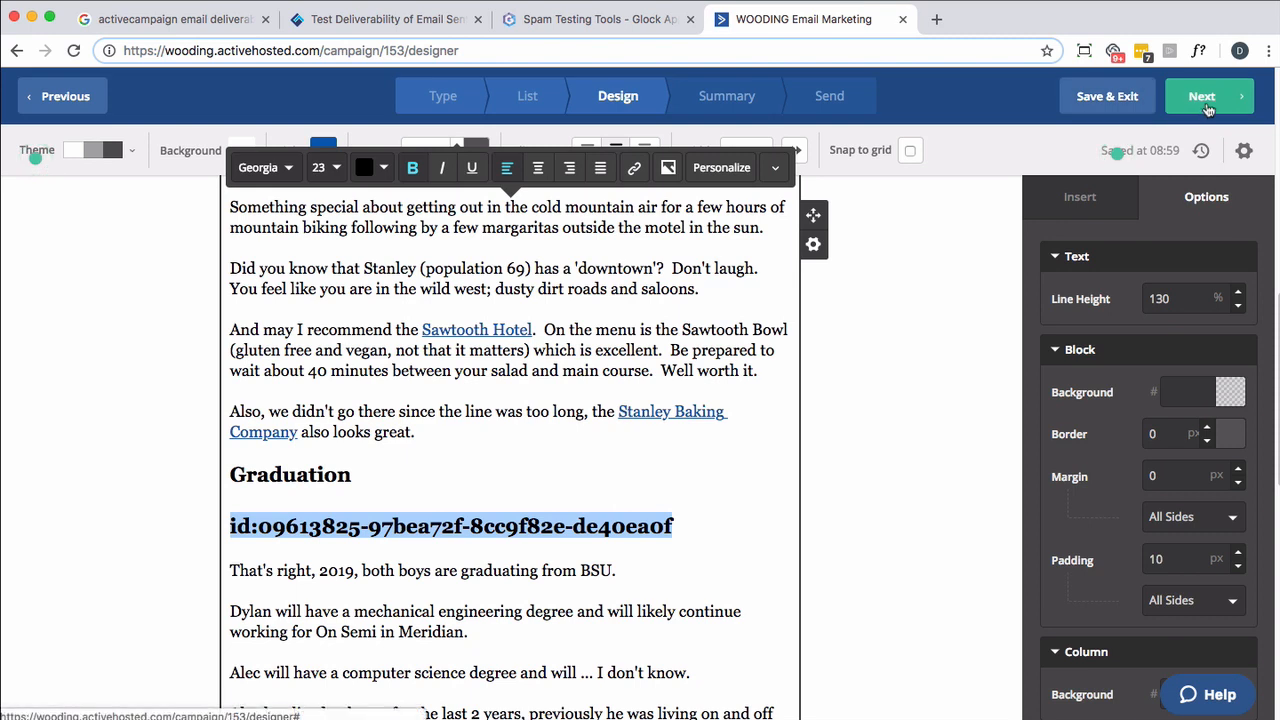
- Proceed to the campaign summary, review its details and send the campaign immediately
{"action": "left_click", "coordinate": [1205, 108]}
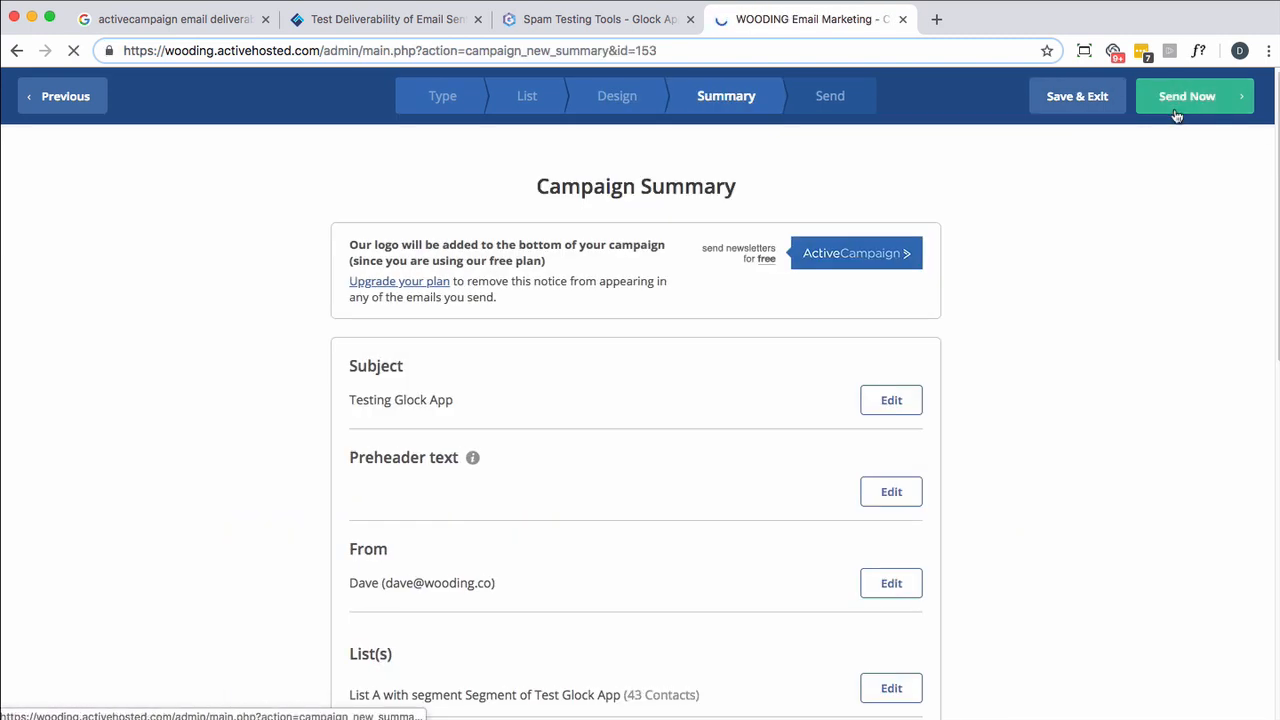
{"action": "scroll", "coordinate": [1026, 257], "scroll_direction": "down", "scroll_amount": 3}
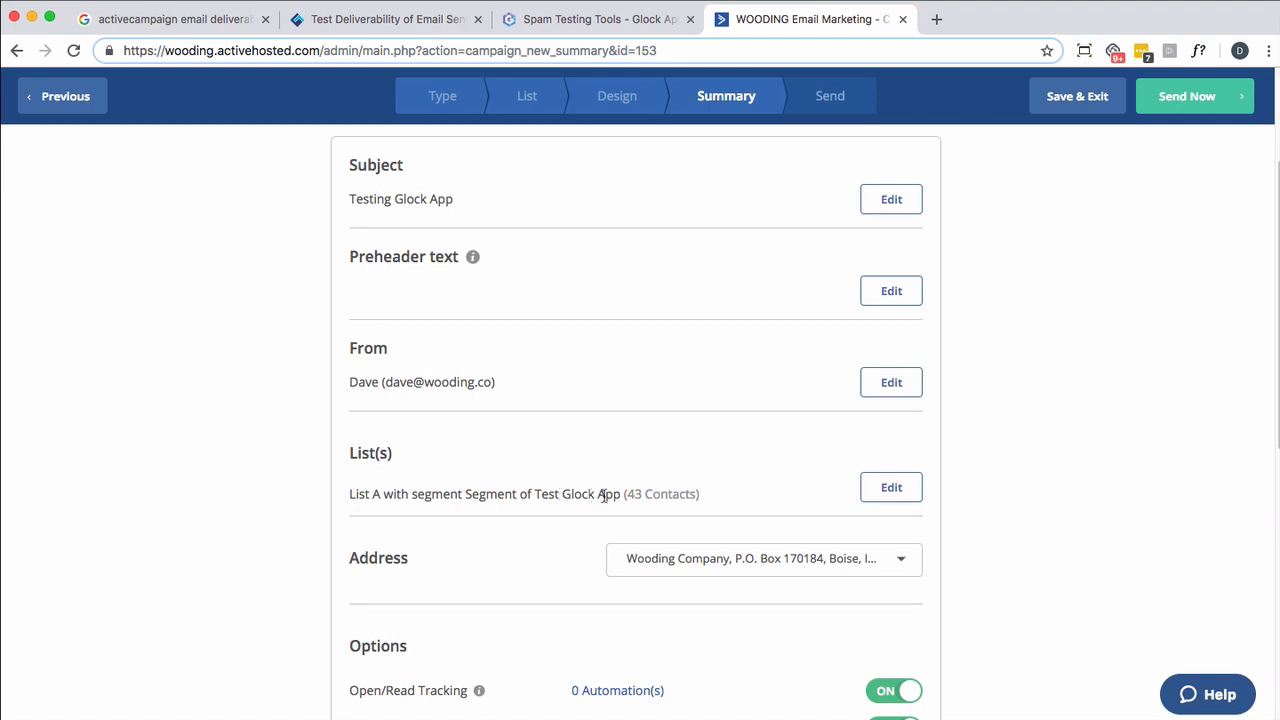
{"action": "left_click", "coordinate": [1171, 112]}
{"action": "left_click", "coordinate": [840, 292]}
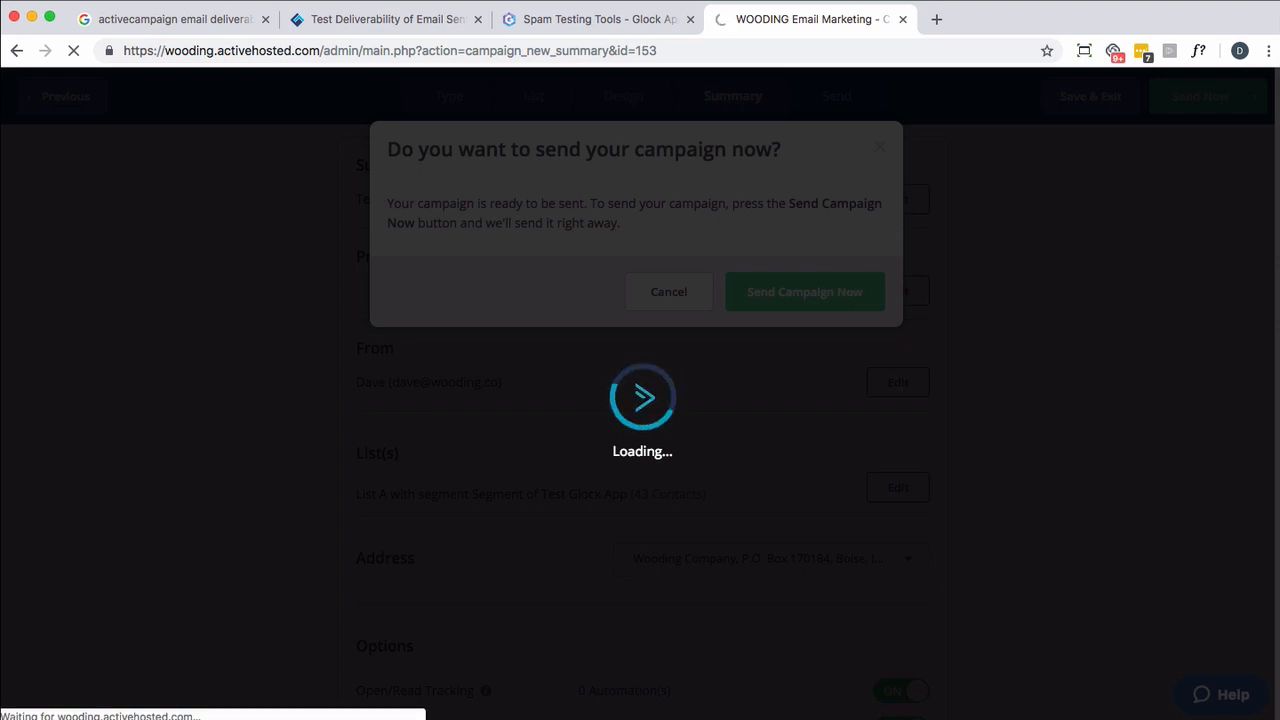
- Switch to GlockApps, view the test report and check its email placement results and Black Lists section
{"action": "left_click", "coordinate": [572, 22]}
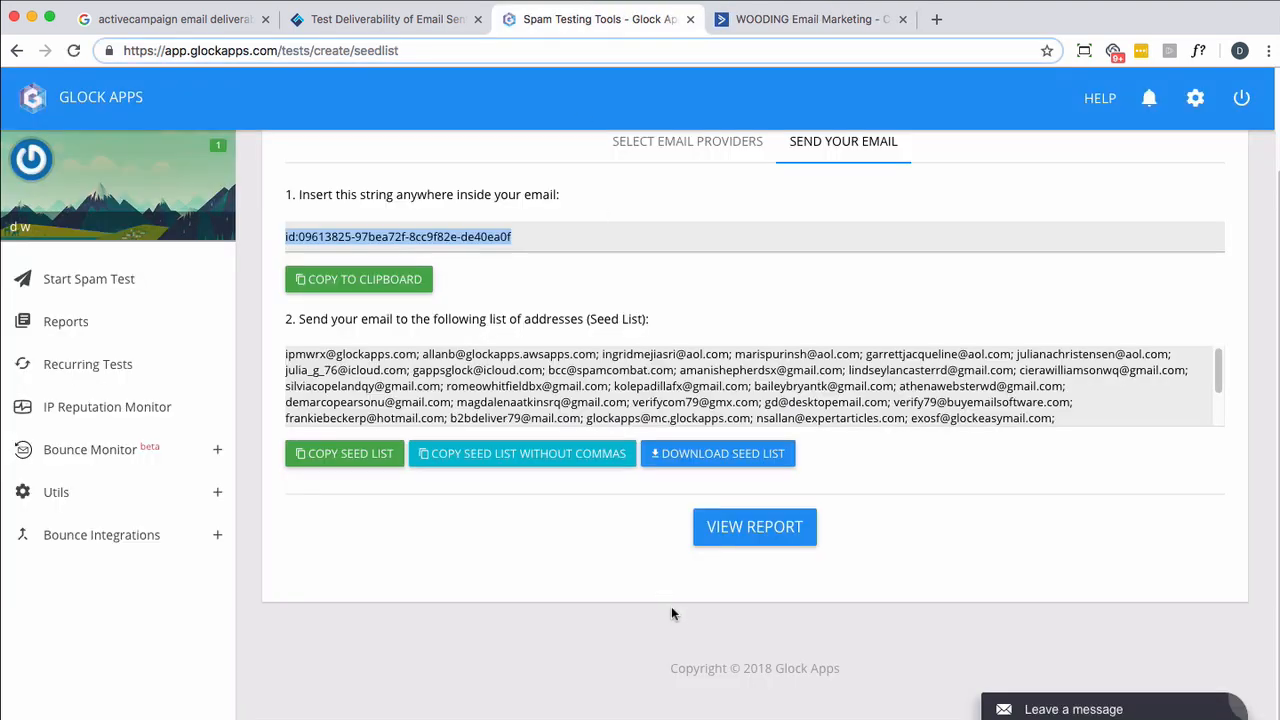
{"action": "left_click", "coordinate": [782, 530]}
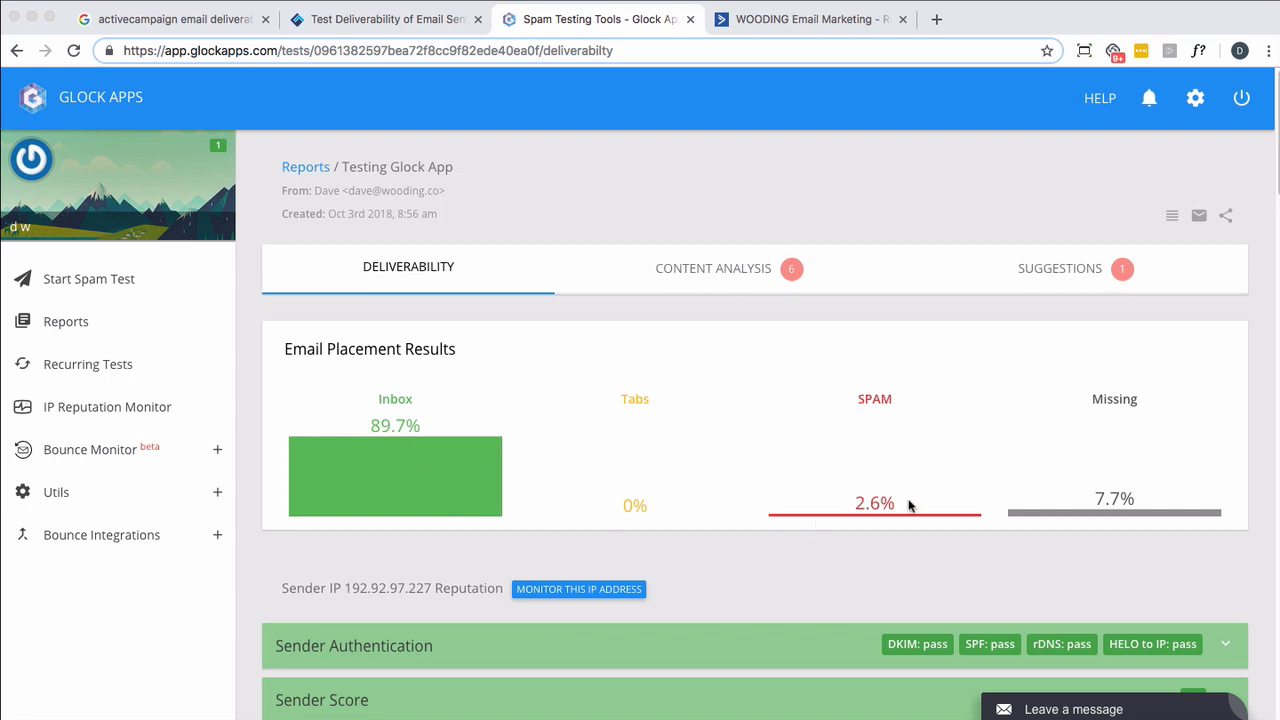
{"action": "scroll", "coordinate": [735, 420], "scroll_direction": "down", "scroll_amount": 3}
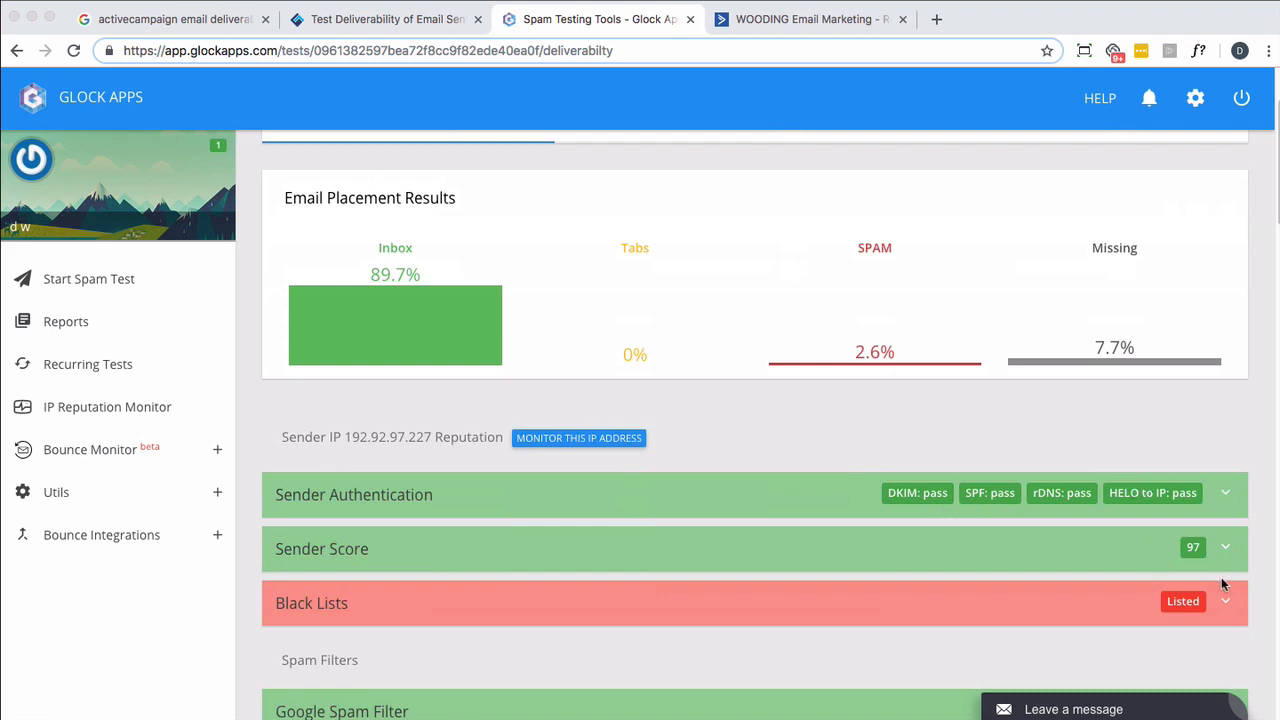
{"action": "left_click", "coordinate": [1224, 604]}
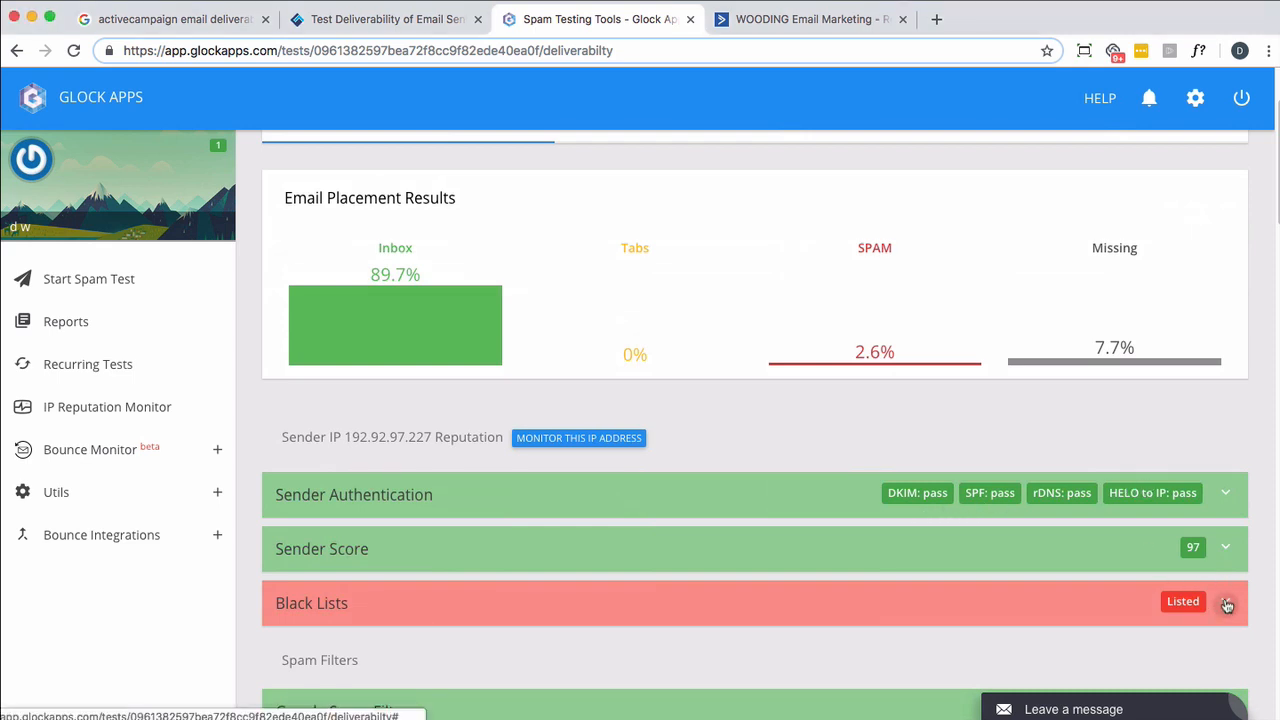
{"action": "scroll", "coordinate": [1227, 605], "scroll_direction": "down", "scroll_amount": 3}
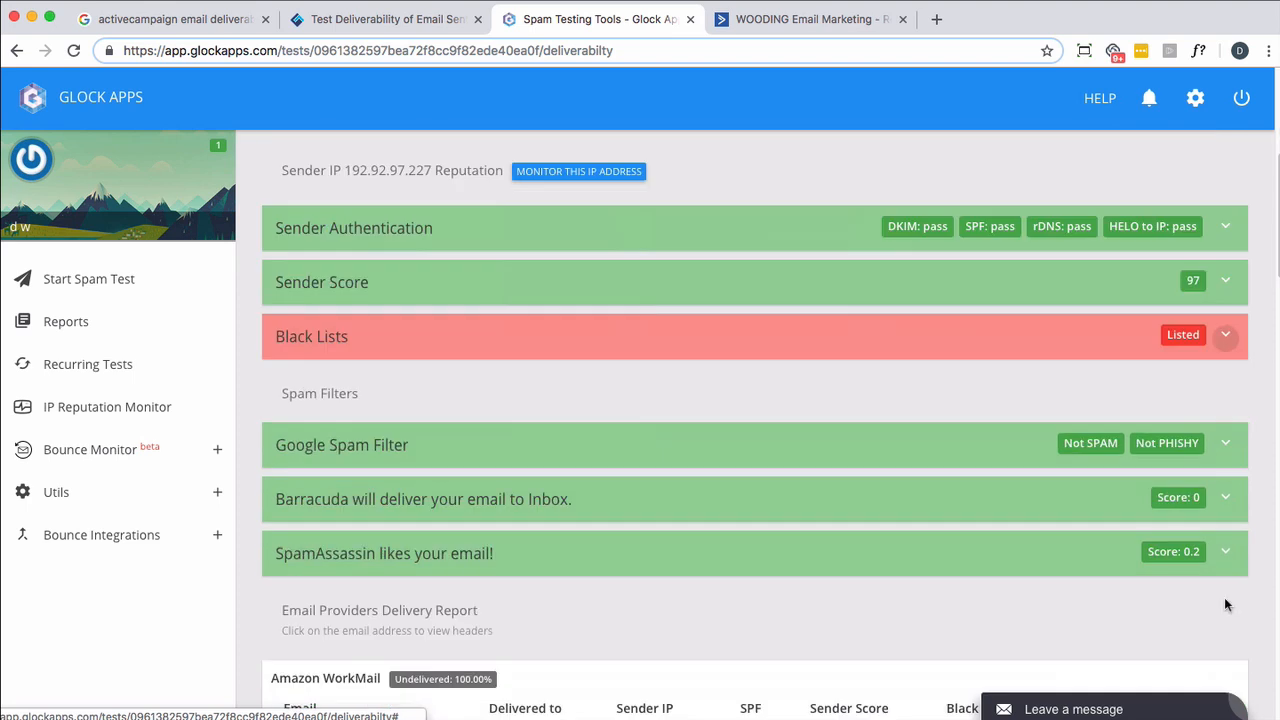
{"action": "left_click", "coordinate": [1224, 337]}
{"action": "left_click", "coordinate": [1224, 338]}
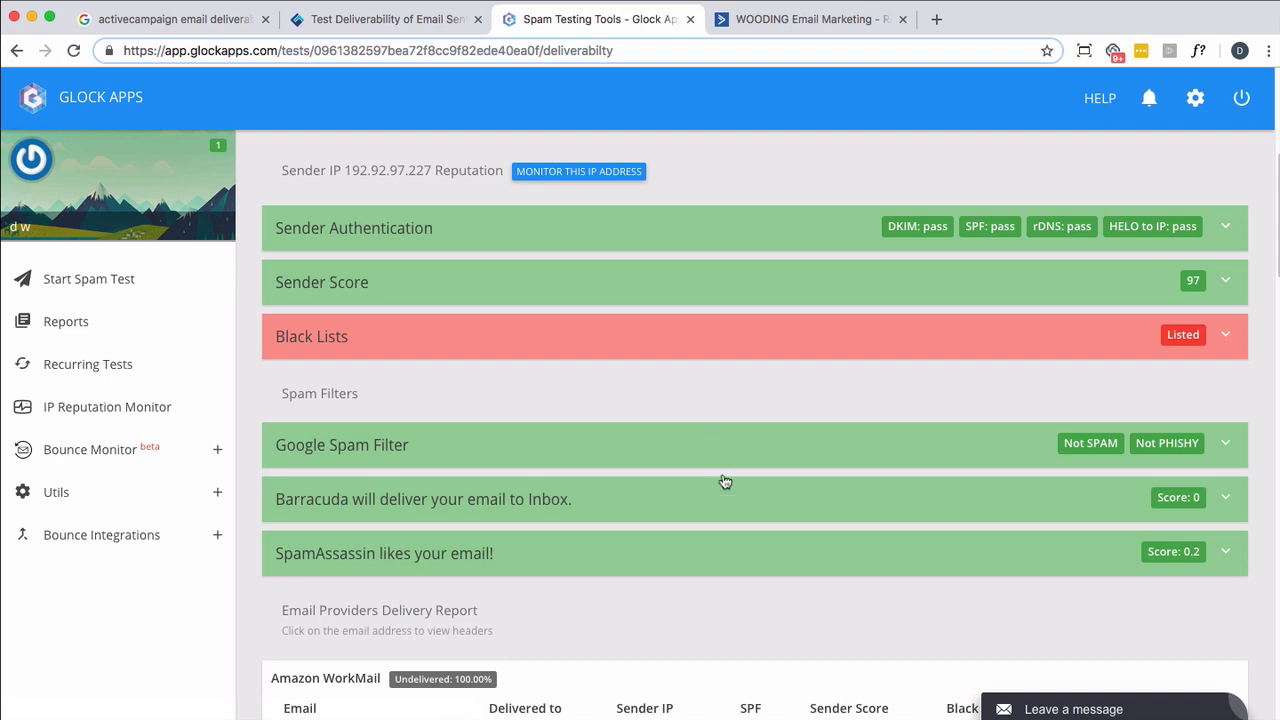
- Examine the delivery report for each email provider, including inbox, spam and undelivered placements
{"action": "scroll", "coordinate": [726, 497], "scroll_direction": "down", "scroll_amount": 3}
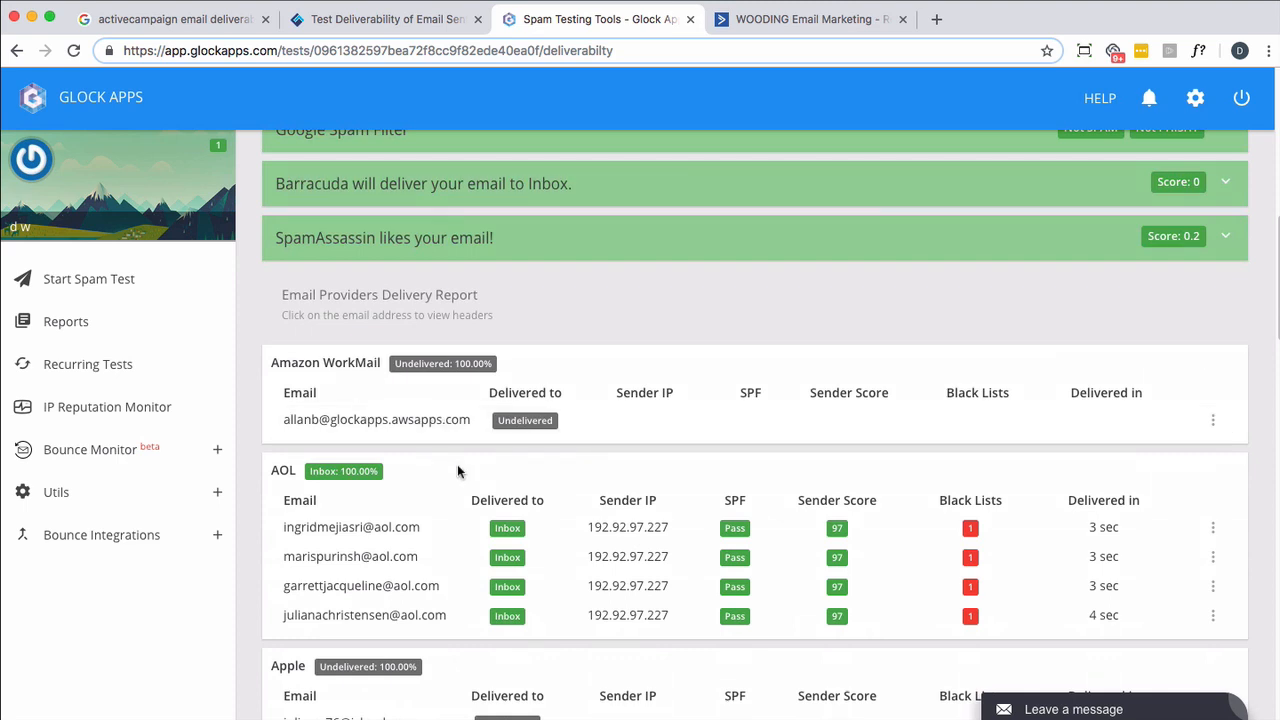
{"action": "scroll", "coordinate": [472, 492], "scroll_direction": "down", "scroll_amount": 5}
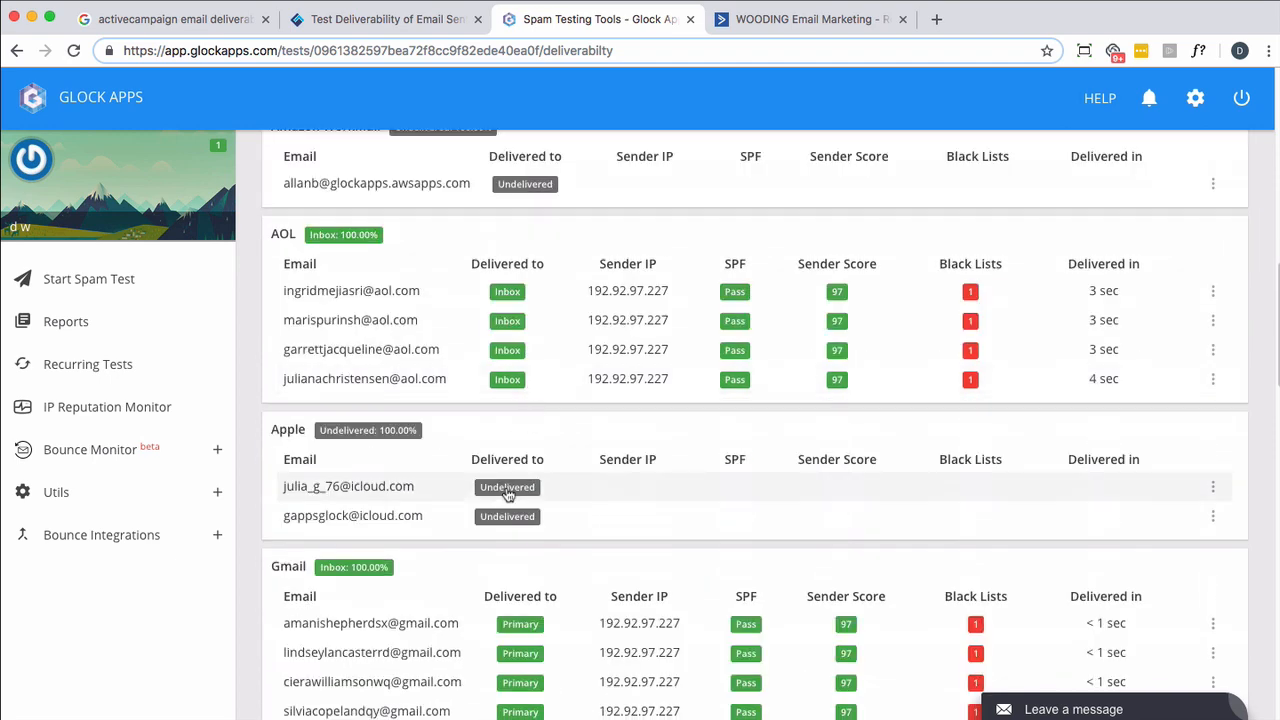
{"action": "scroll", "coordinate": [515, 490], "scroll_direction": "down", "scroll_amount": 4}
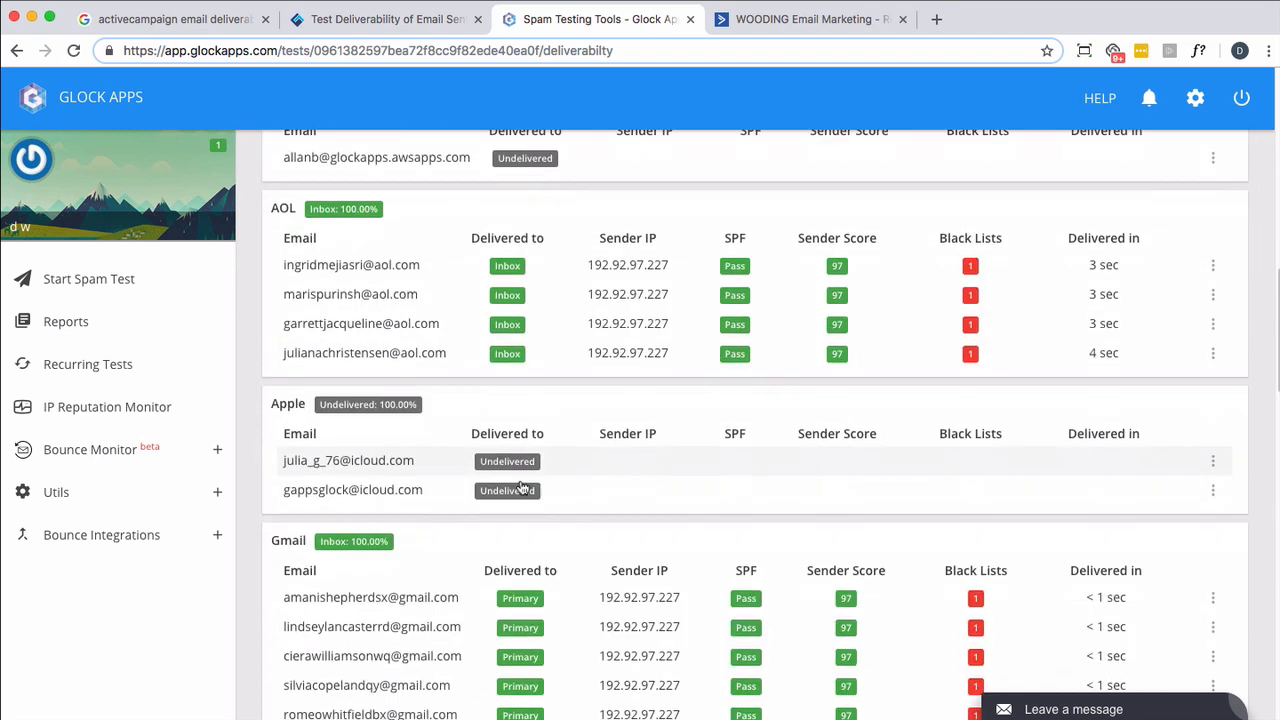
{"action": "scroll", "coordinate": [529, 442], "scroll_direction": "down", "scroll_amount": 1}
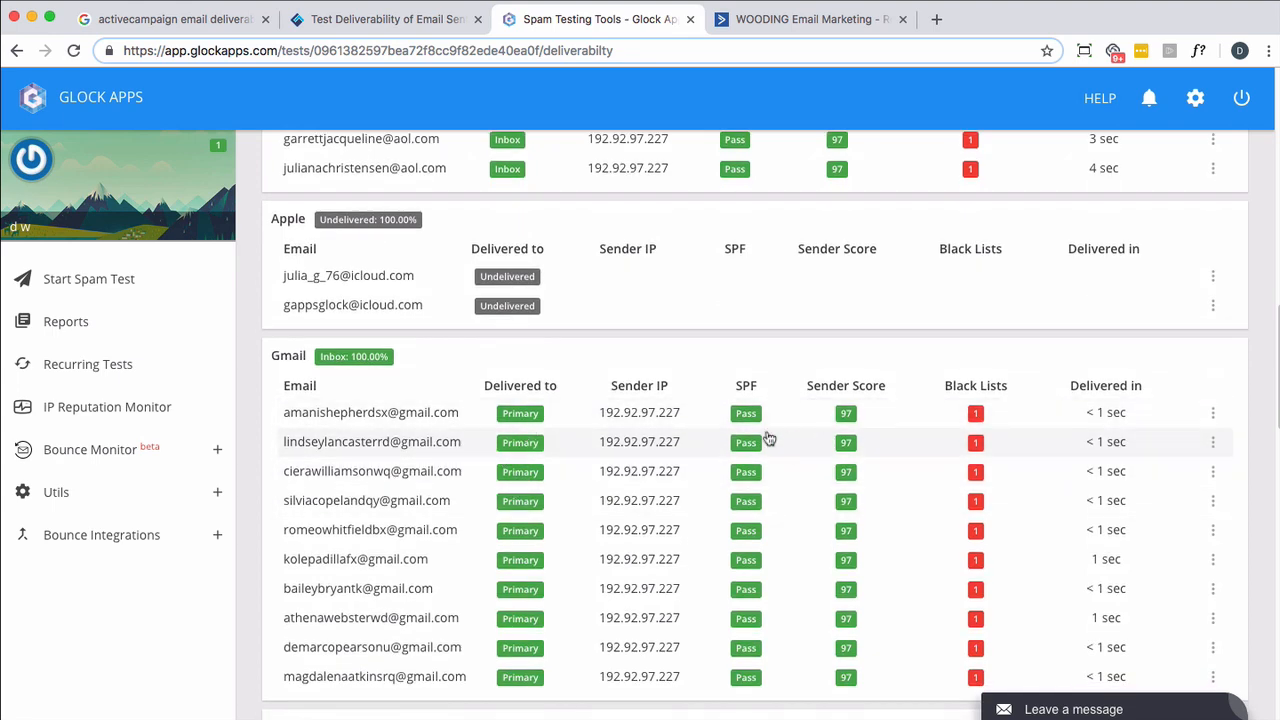
{"action": "scroll", "coordinate": [744, 434], "scroll_direction": "down", "scroll_amount": 1}
{"action": "scroll", "coordinate": [744, 434], "scroll_direction": "down", "scroll_amount": 8}
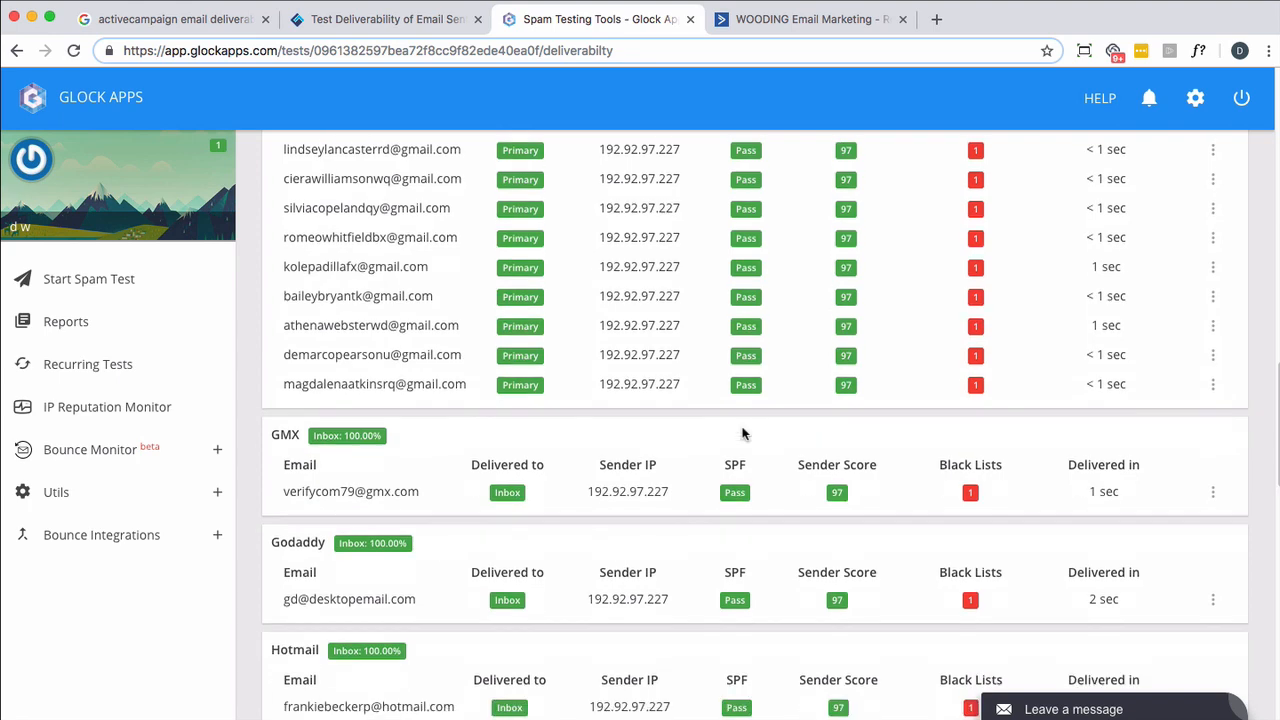
{"action": "scroll", "coordinate": [744, 434], "scroll_direction": "down", "scroll_amount": 3}
{"action": "scroll", "coordinate": [744, 434], "scroll_direction": "down", "scroll_amount": 1}
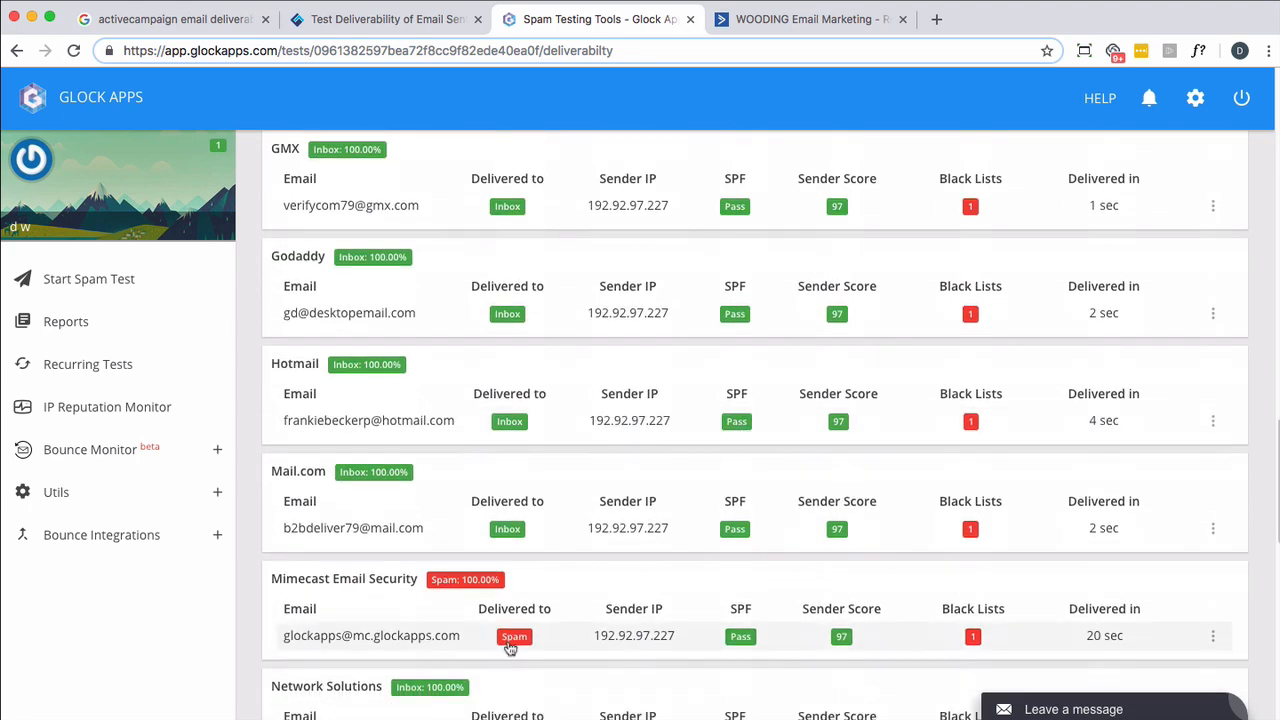
{"action": "scroll", "coordinate": [549, 545], "scroll_direction": "down", "scroll_amount": 7}
{"action": "scroll", "coordinate": [549, 548], "scroll_direction": "down", "scroll_amount": 12}
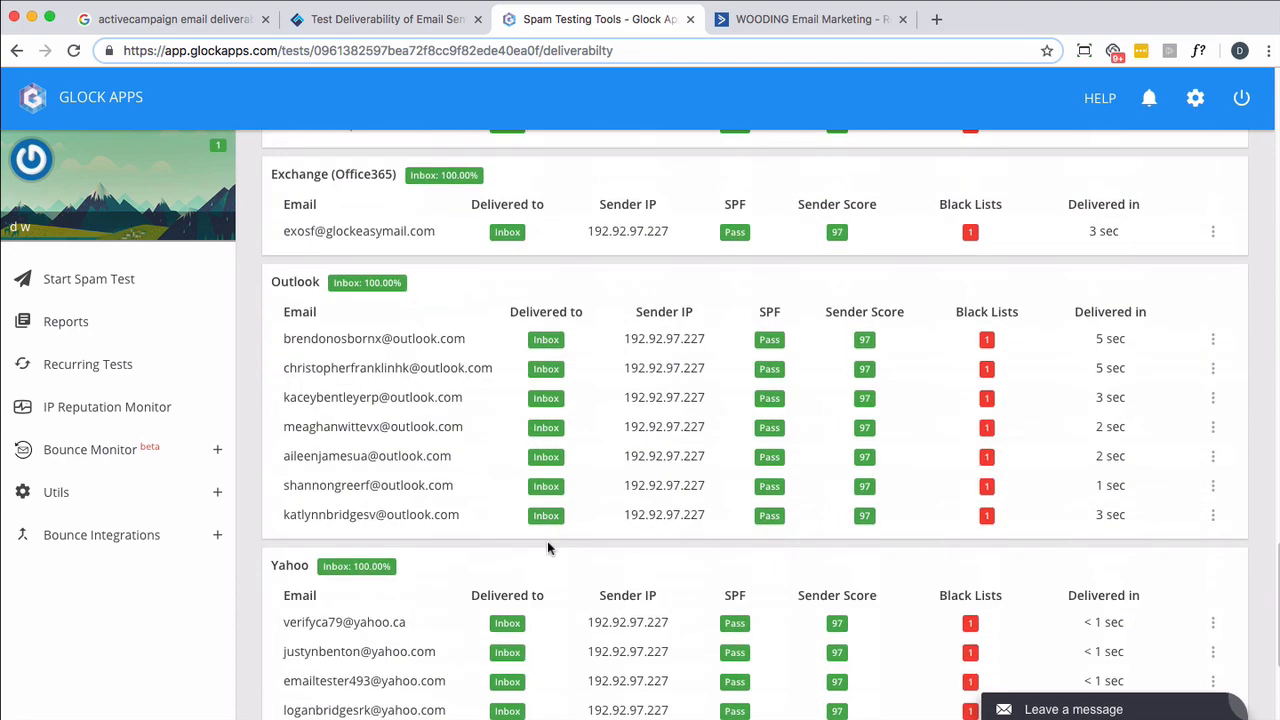
{"action": "scroll", "coordinate": [548, 548], "scroll_direction": "up", "scroll_amount": 16}
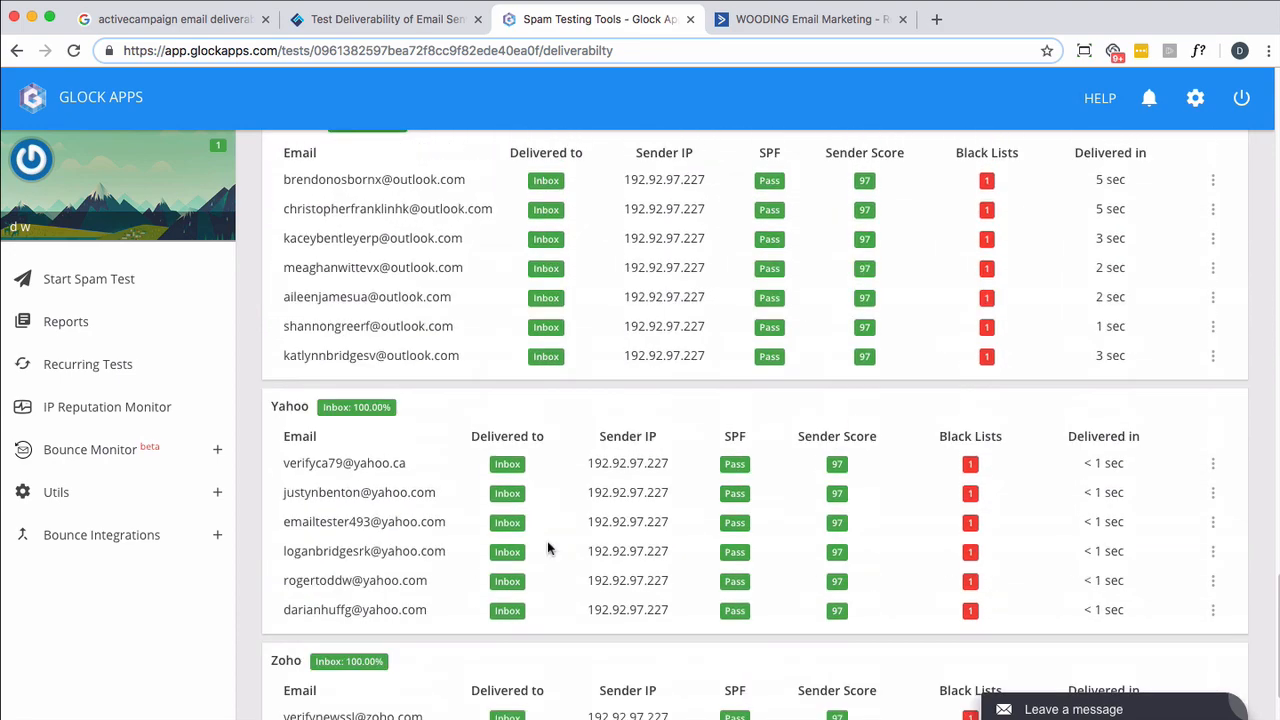
{"action": "scroll", "coordinate": [549, 550], "scroll_direction": "up", "scroll_amount": 20}
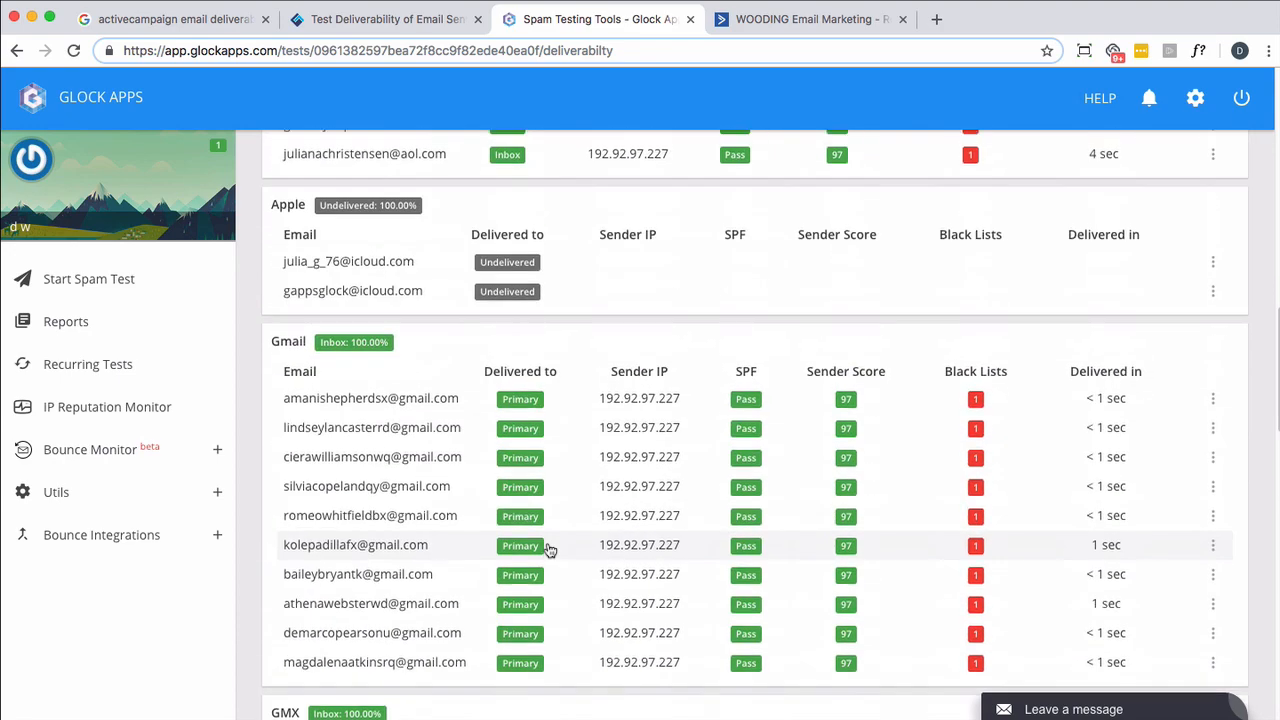
{"action": "scroll", "coordinate": [656, 408], "scroll_direction": "up", "scroll_amount": 4}
{"action": "scroll", "coordinate": [655, 406], "scroll_direction": "up", "scroll_amount": 2}
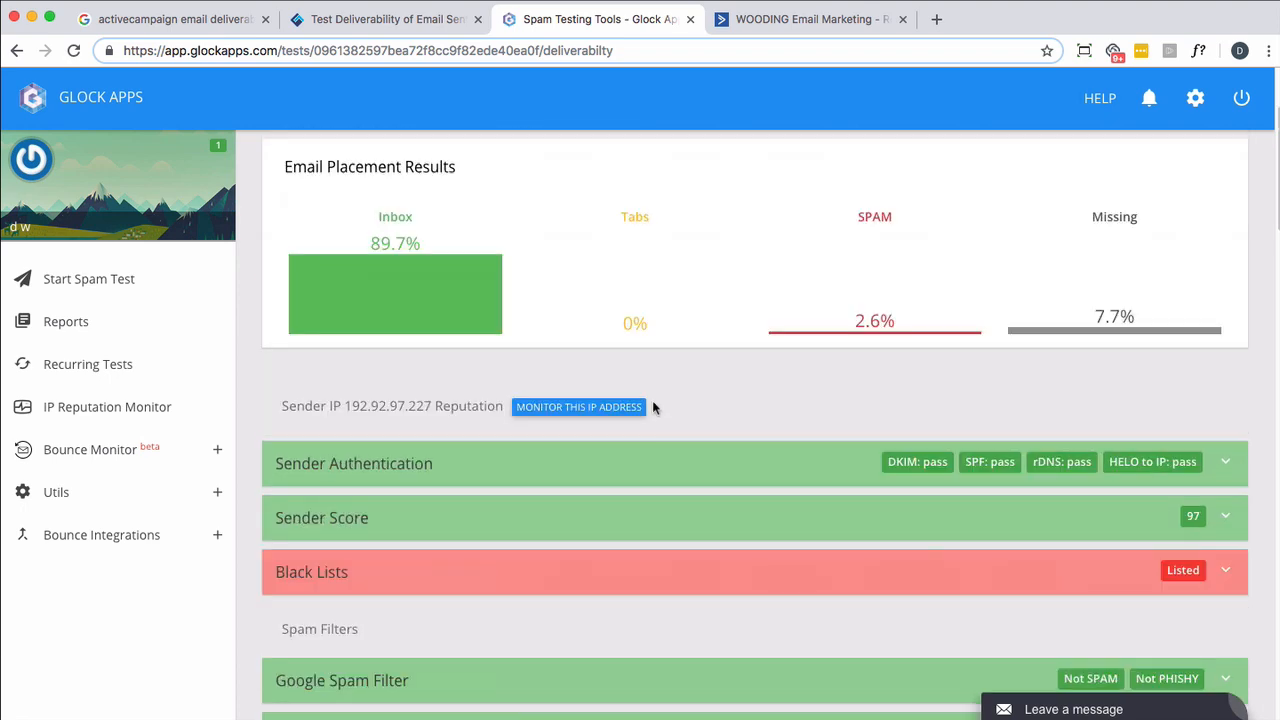
{"action": "scroll", "coordinate": [654, 404], "scroll_direction": "down", "scroll_amount": 4}
{"action": "scroll", "coordinate": [652, 410], "scroll_direction": "up", "scroll_amount": 7}
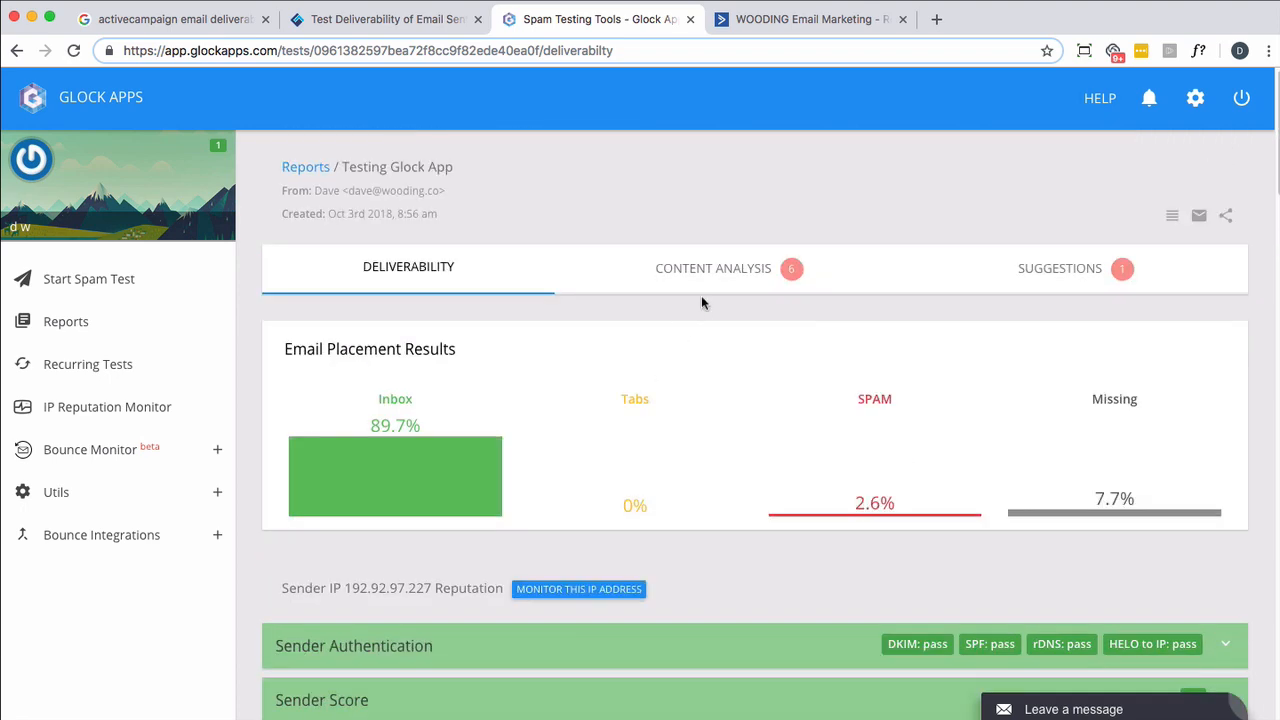
- View the report's content analysis and review the listed HTML code errors
{"action": "left_click", "coordinate": [706, 268]}
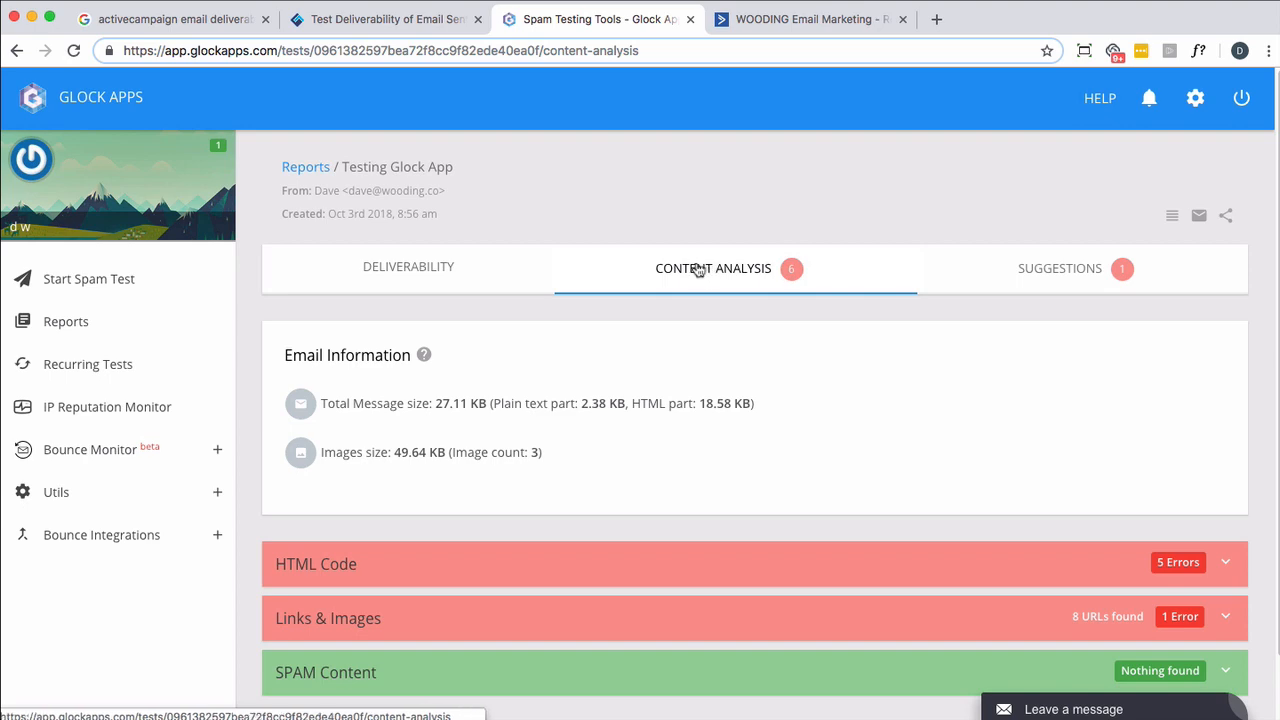
{"action": "left_click", "coordinate": [1222, 565]}
{"action": "scroll", "coordinate": [926, 531], "scroll_direction": "down", "scroll_amount": 3}
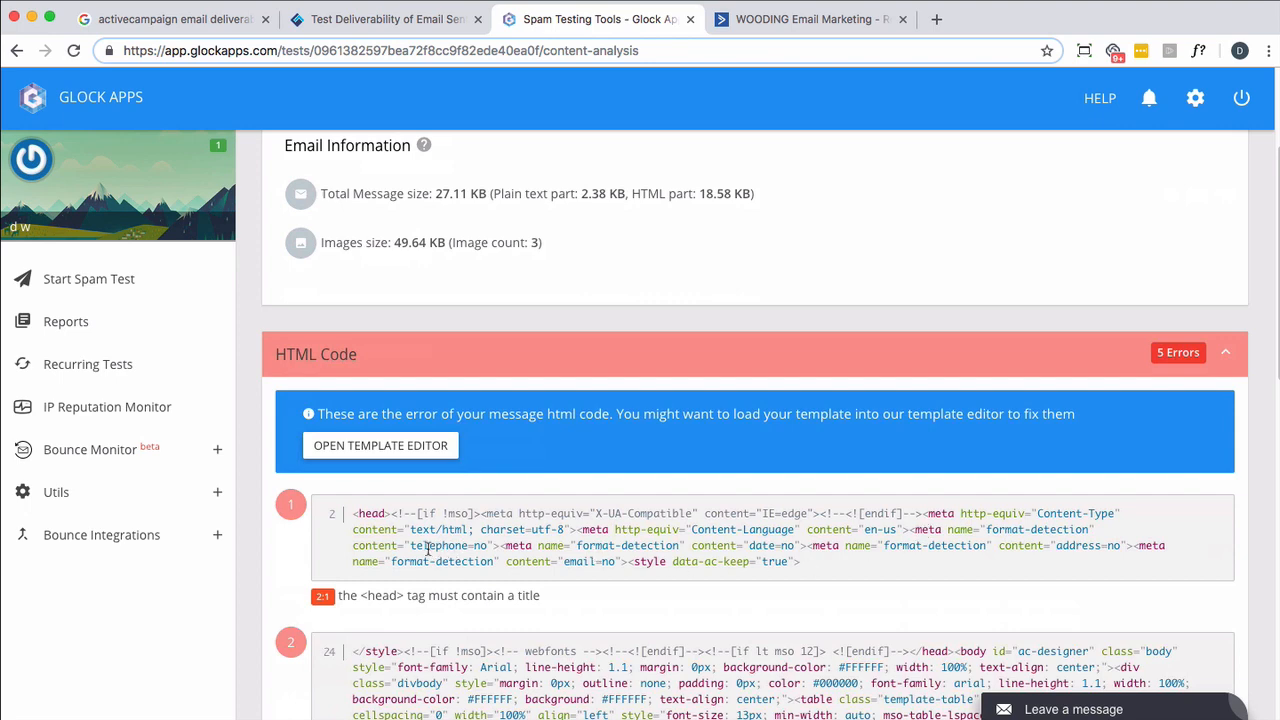
{"action": "scroll", "coordinate": [495, 538], "scroll_direction": "down", "scroll_amount": 5}
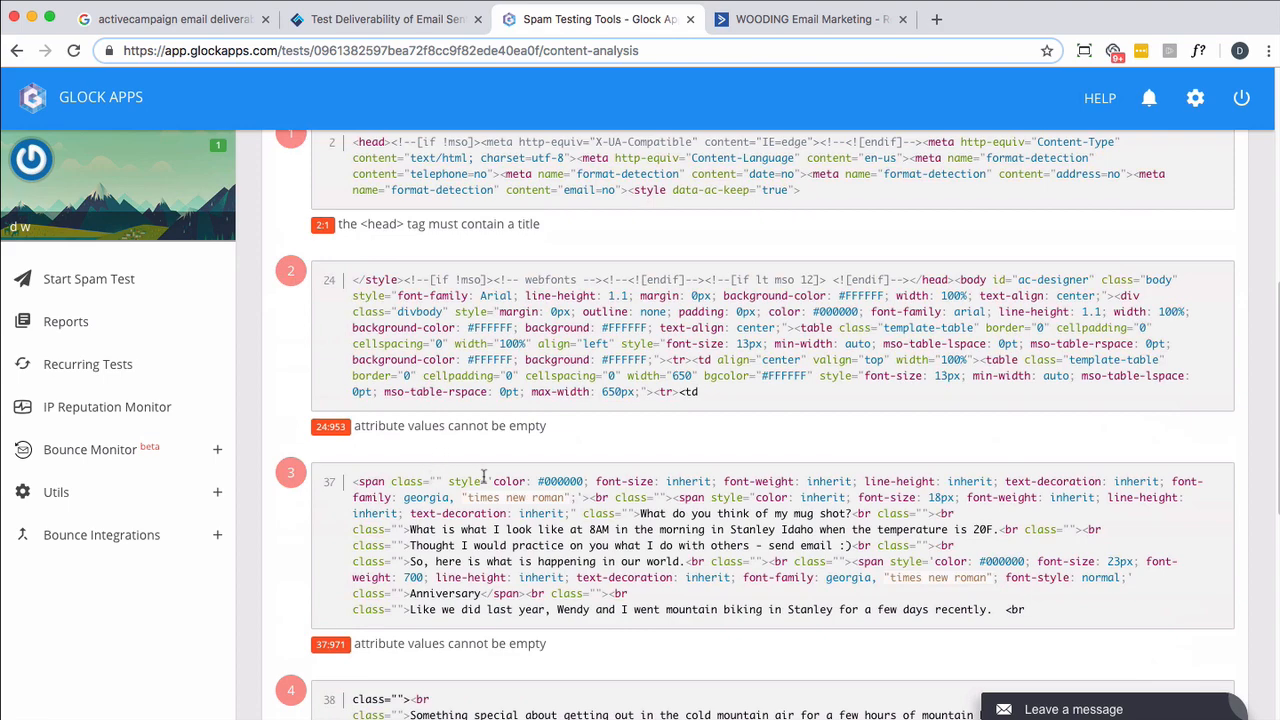
{"action": "scroll", "coordinate": [483, 477], "scroll_direction": "down", "scroll_amount": 5}
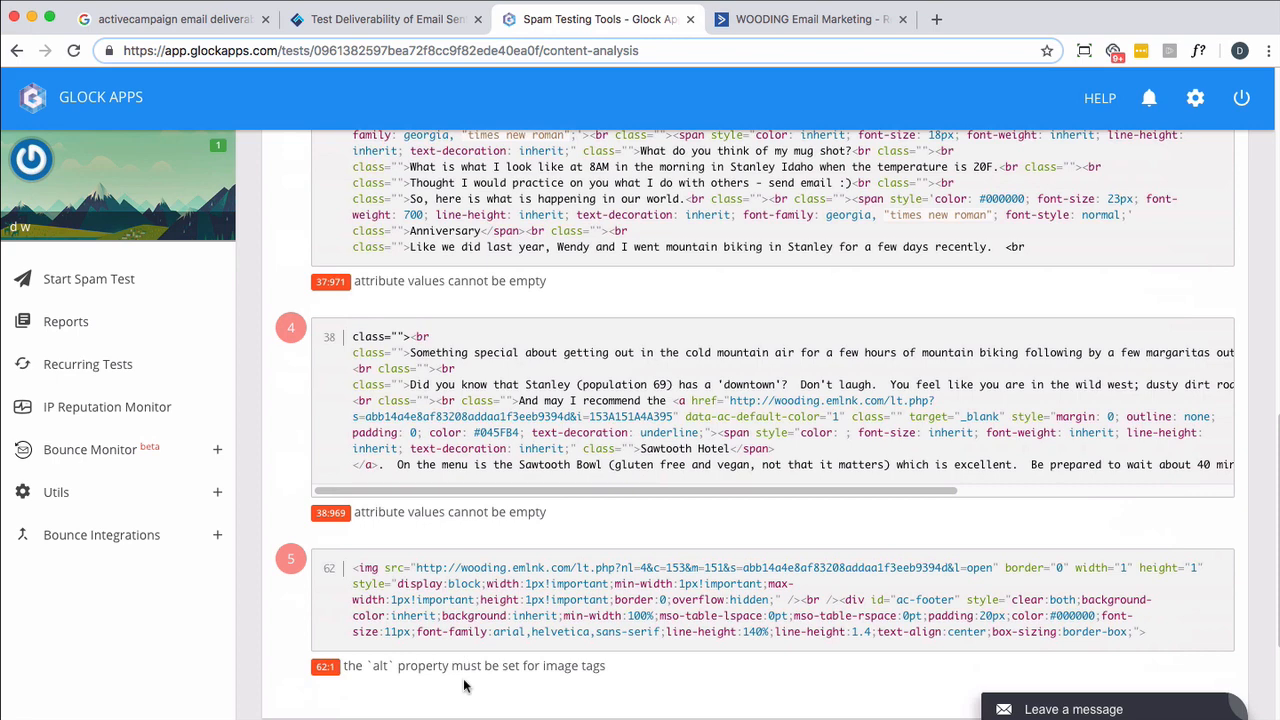
{"action": "scroll", "coordinate": [477, 639], "scroll_direction": "down", "scroll_amount": 3}
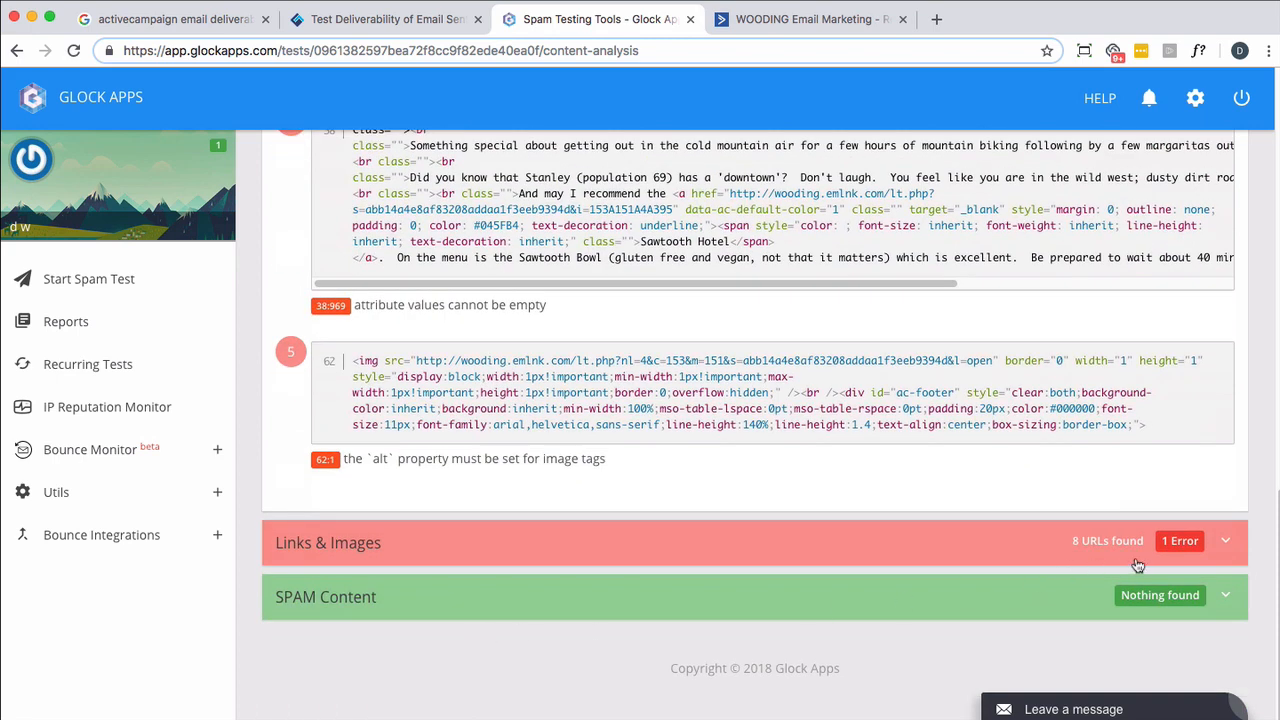
- Expand the Links & Images section of the content analysis and examine the status of every listed link and image
{"action": "left_click", "coordinate": [1222, 546]}
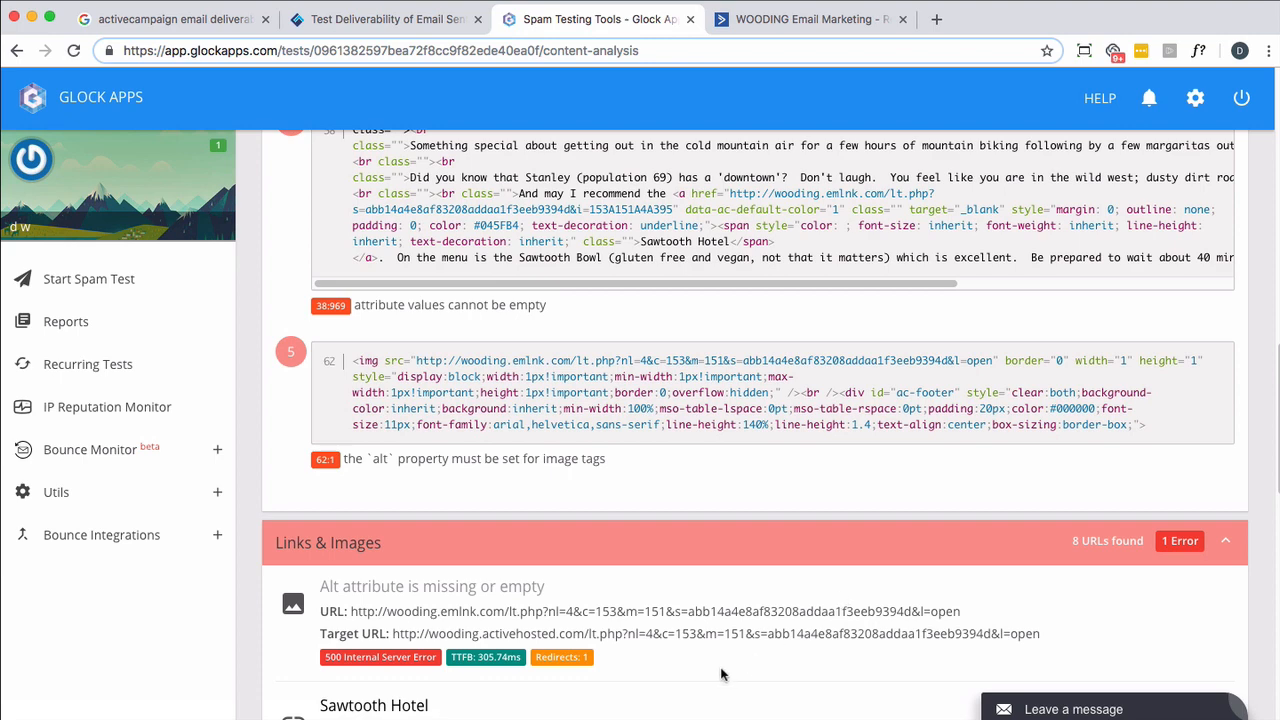
{"action": "scroll", "coordinate": [664, 668], "scroll_direction": "down", "scroll_amount": 2}
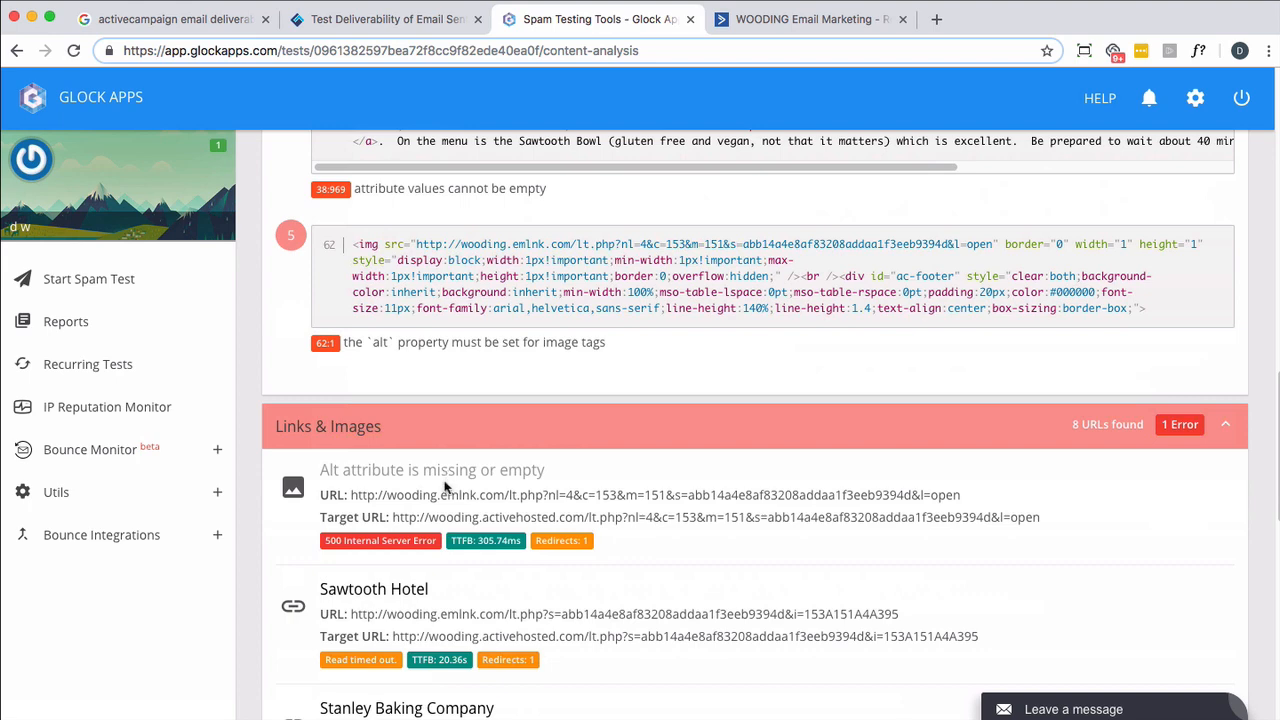
{"action": "scroll", "coordinate": [445, 487], "scroll_direction": "down", "scroll_amount": 3}
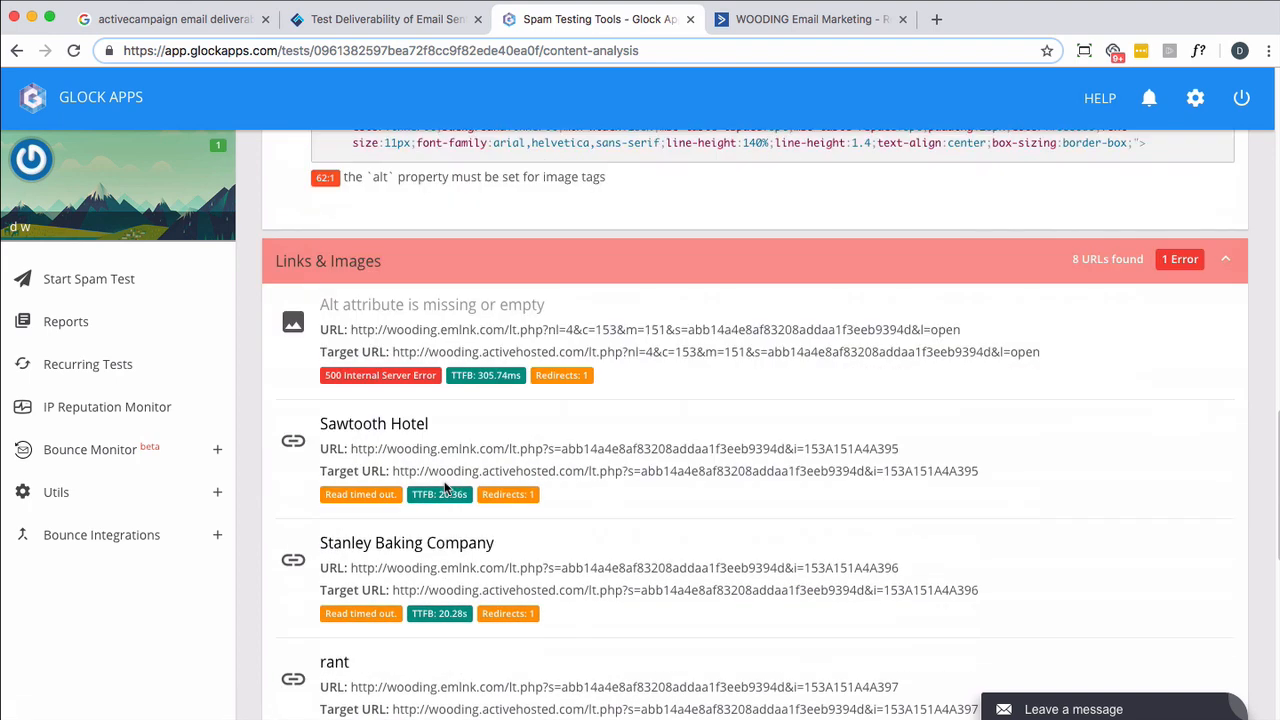
{"action": "scroll", "coordinate": [445, 487], "scroll_direction": "down", "scroll_amount": 1}
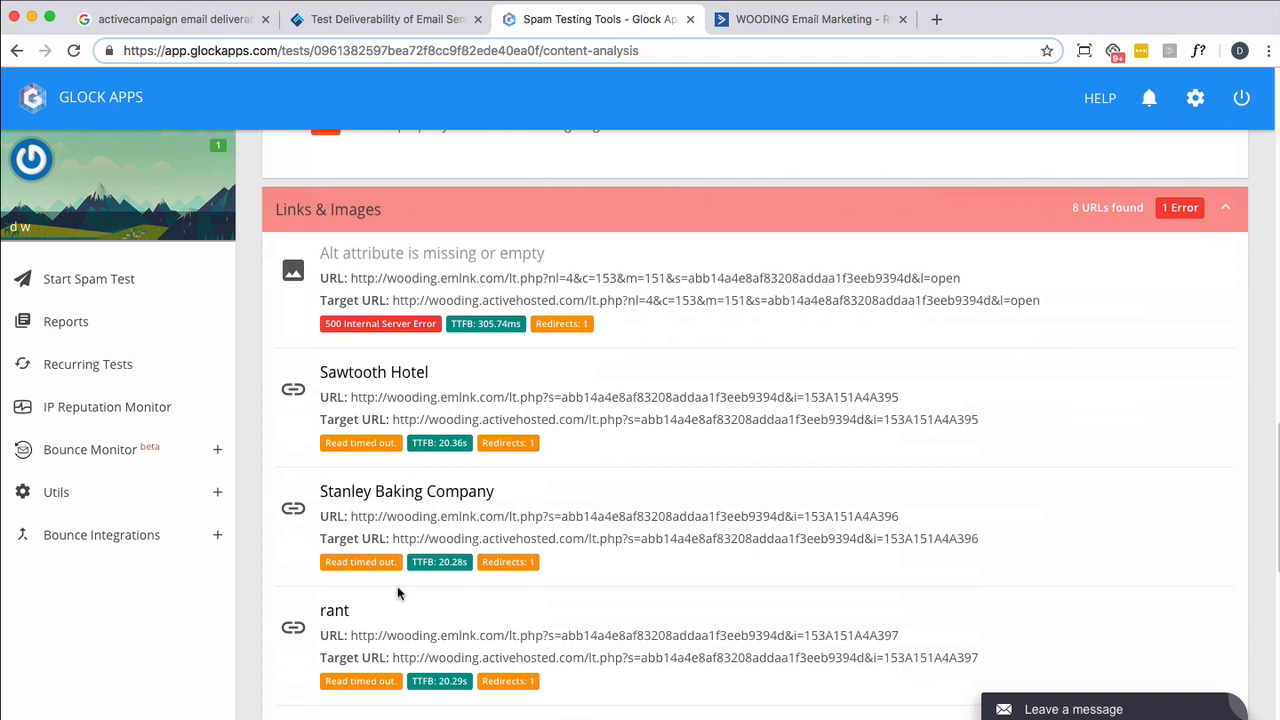
{"action": "scroll", "coordinate": [522, 587], "scroll_direction": "down", "scroll_amount": 6}
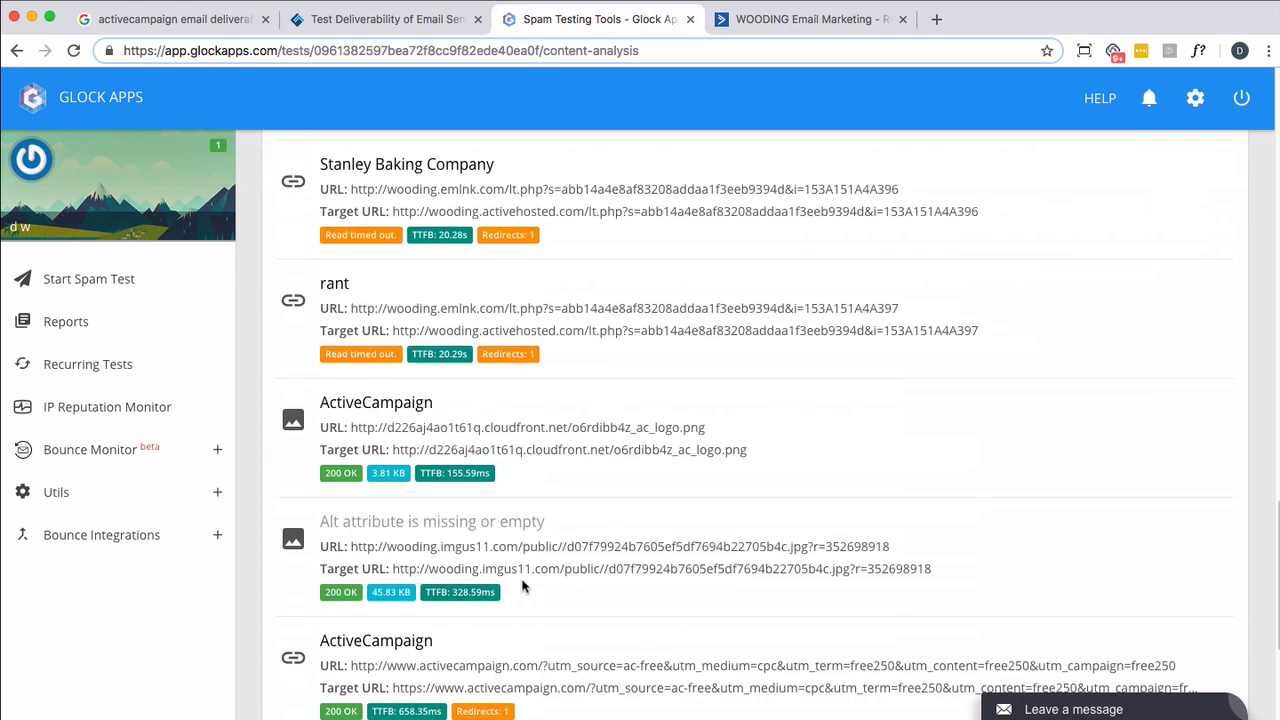
{"action": "scroll", "coordinate": [522, 587], "scroll_direction": "up", "scroll_amount": 1}
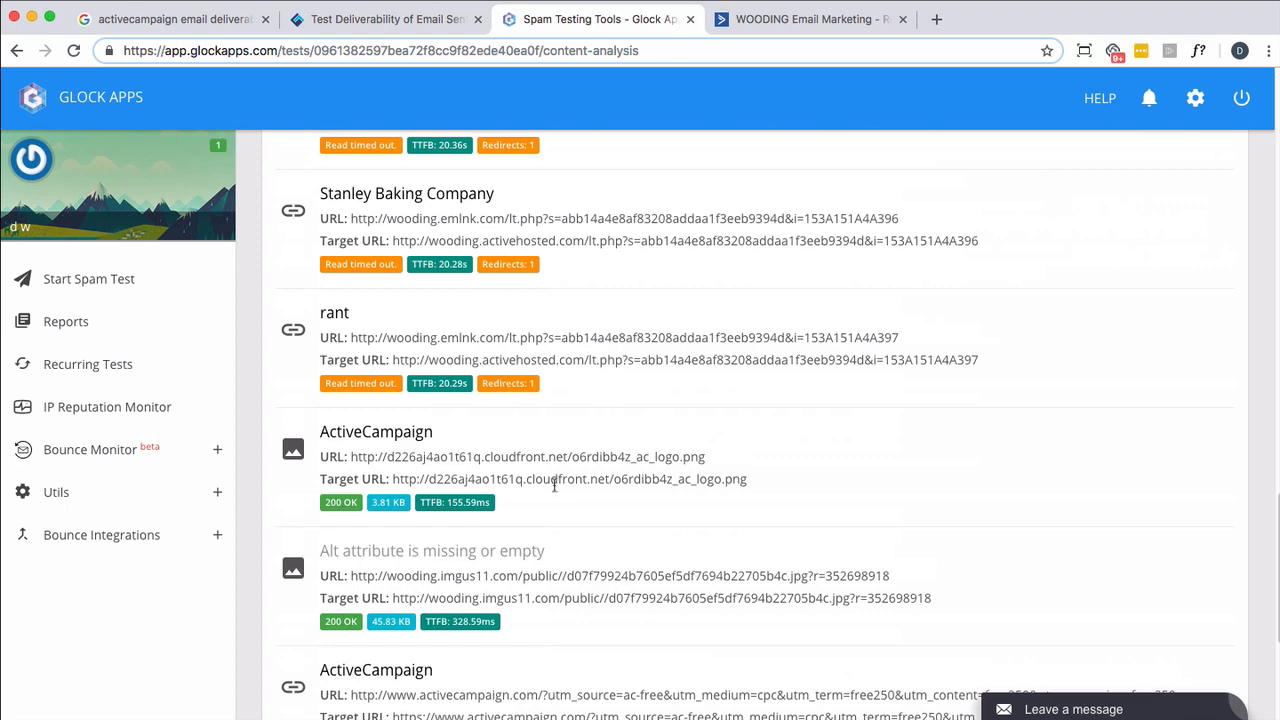
{"action": "scroll", "coordinate": [555, 484], "scroll_direction": "down", "scroll_amount": 5}
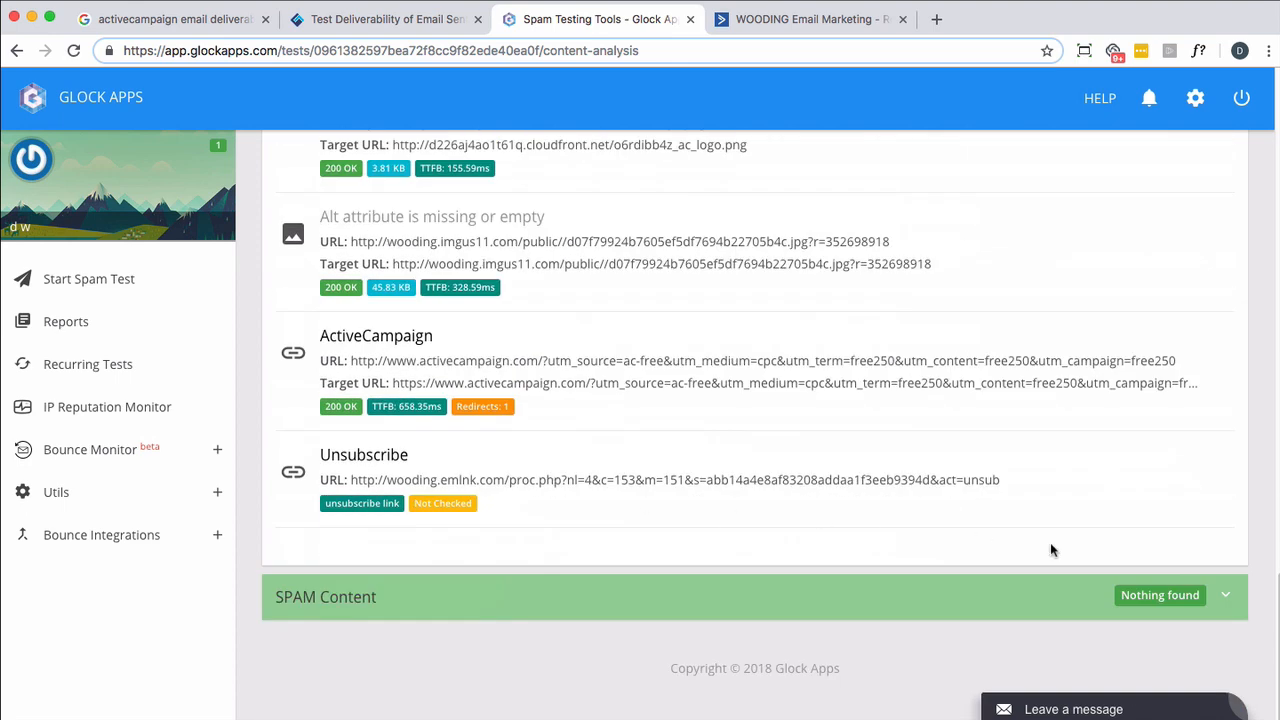
- View the test report's suggestions and read the advice on DMARC validation using SPF
{"action": "scroll", "coordinate": [1157, 590], "scroll_direction": "up", "scroll_amount": 20}
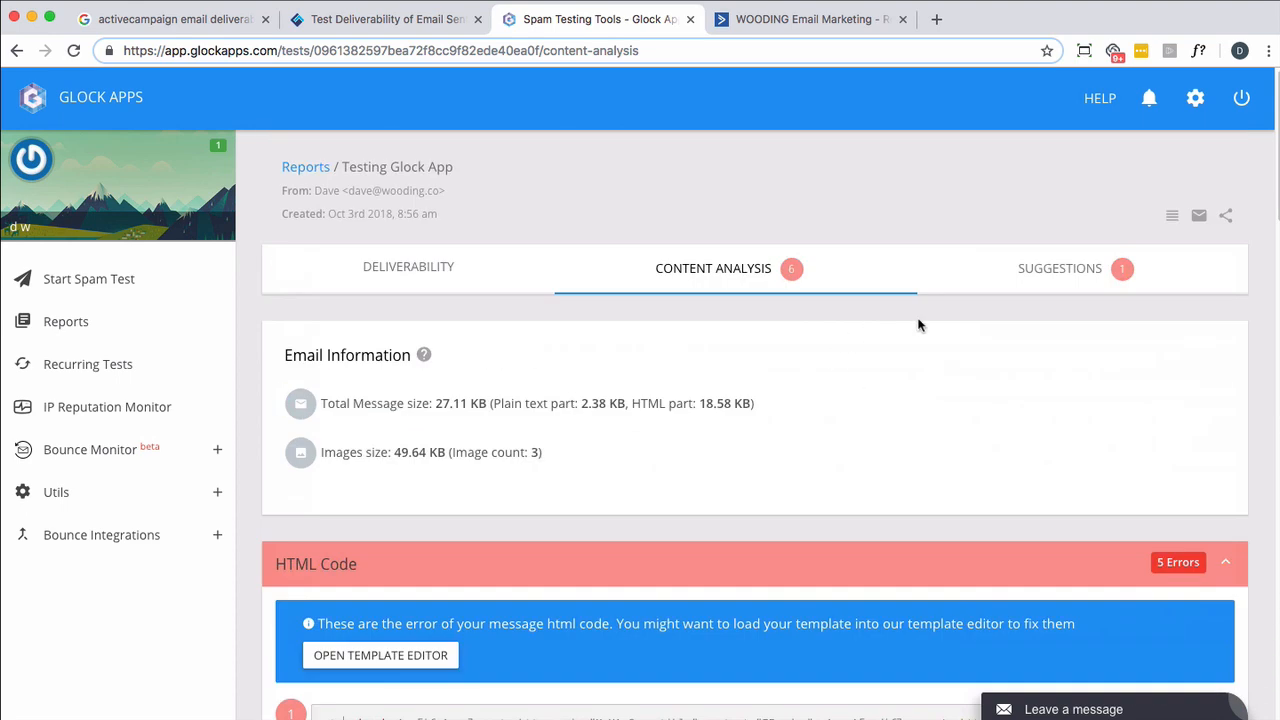
{"action": "left_click", "coordinate": [1033, 277]}
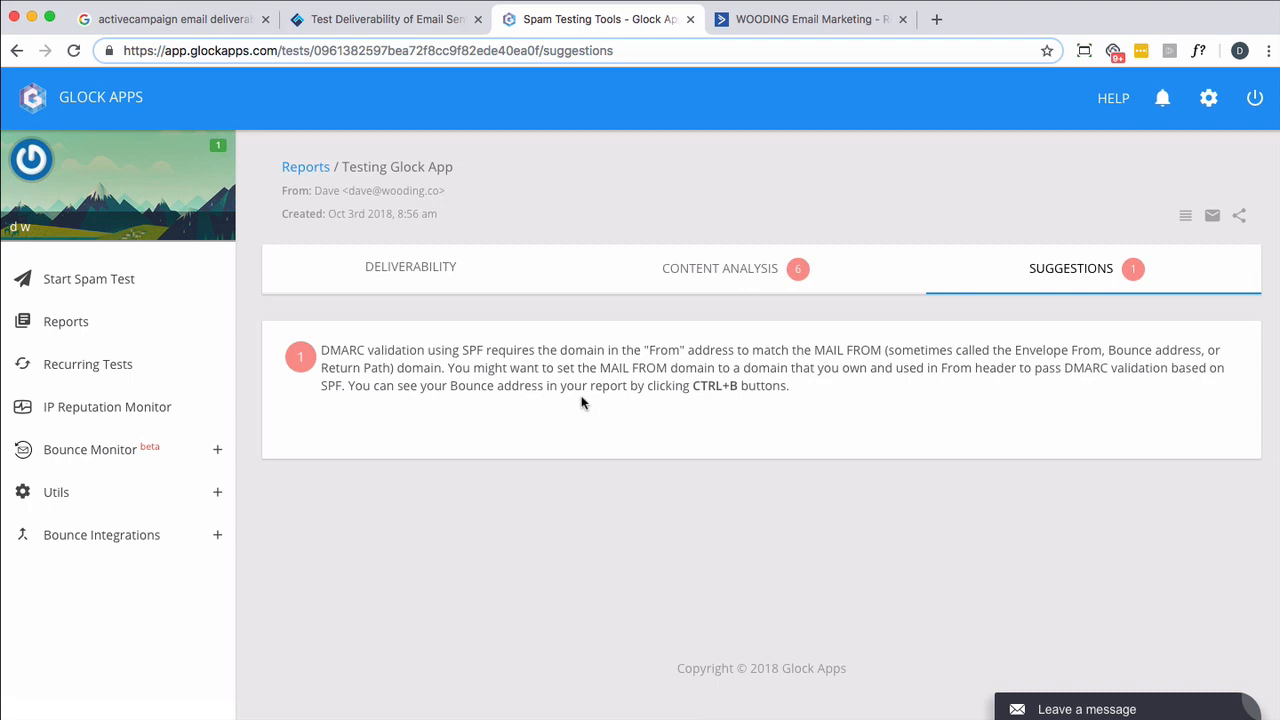
- Return to the report's deliverability results and compare placement, SPF, sender score and blacklist status across the email providers
{"action": "left_click", "coordinate": [432, 278]}
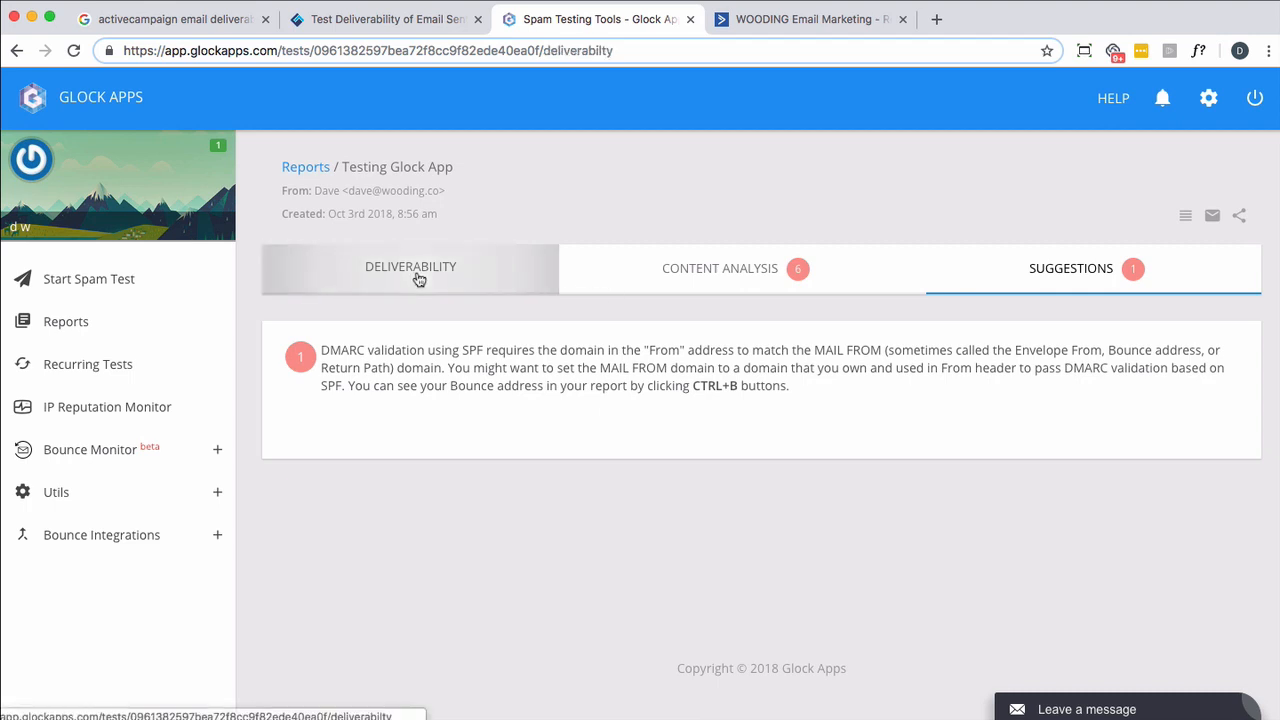
{"action": "scroll", "coordinate": [650, 470], "scroll_direction": "down", "scroll_amount": 6}
{"action": "scroll", "coordinate": [640, 495], "scroll_direction": "down", "scroll_amount": 4}
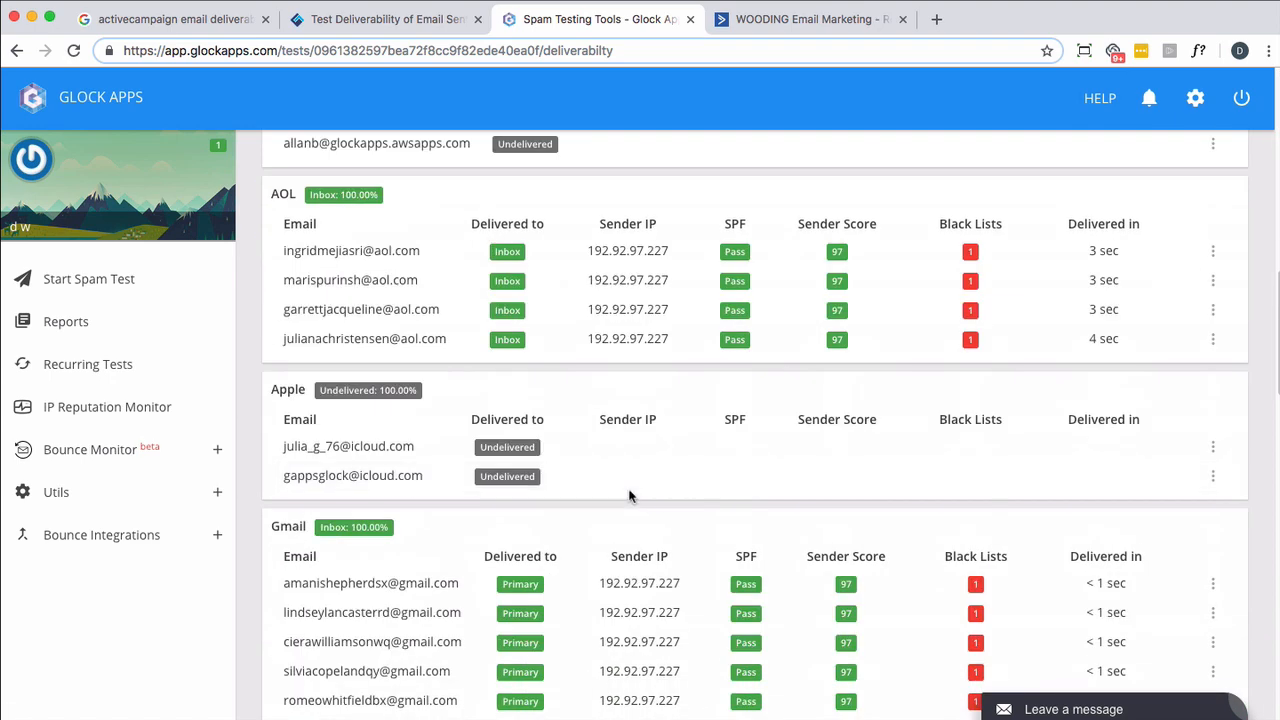
{"action": "scroll", "coordinate": [632, 498], "scroll_direction": "down", "scroll_amount": 2}
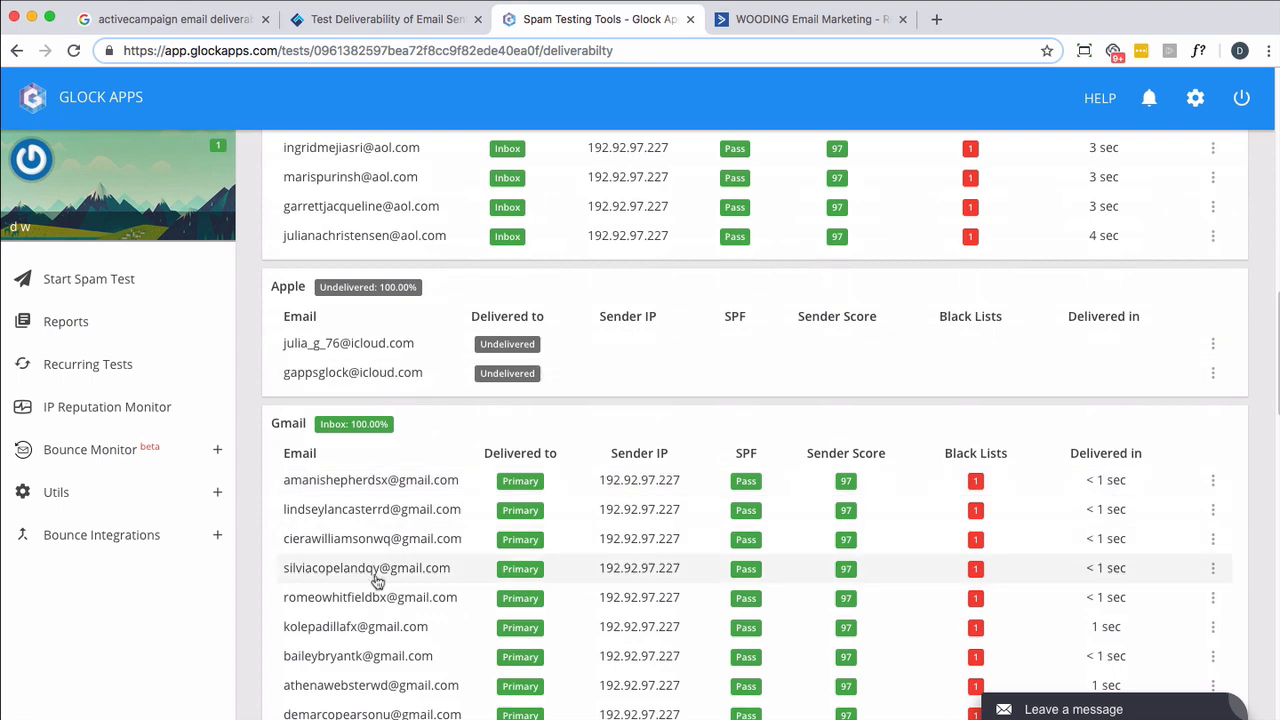
{"action": "scroll", "coordinate": [377, 582], "scroll_direction": "down", "scroll_amount": 15}
{"action": "scroll", "coordinate": [377, 582], "scroll_direction": "down", "scroll_amount": 4}
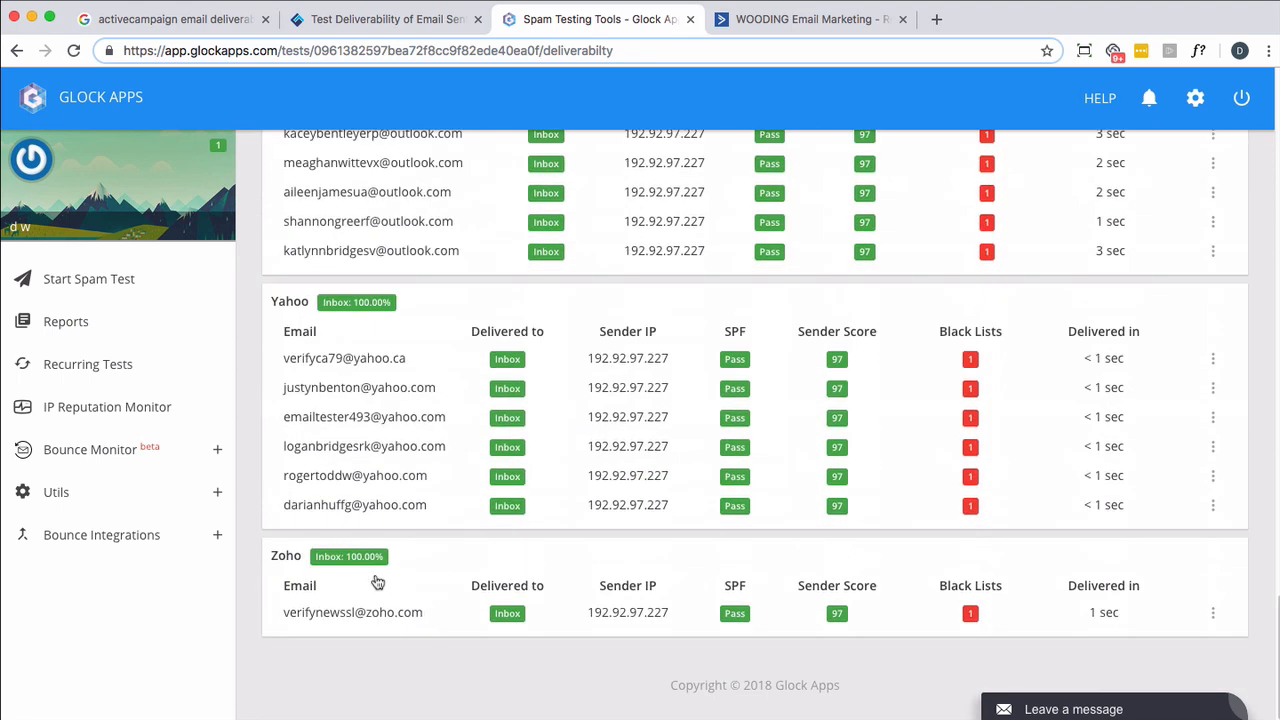
{"action": "scroll", "coordinate": [377, 582], "scroll_direction": "up", "scroll_amount": 20}
{"action": "scroll", "coordinate": [377, 582], "scroll_direction": "up", "scroll_amount": 4}
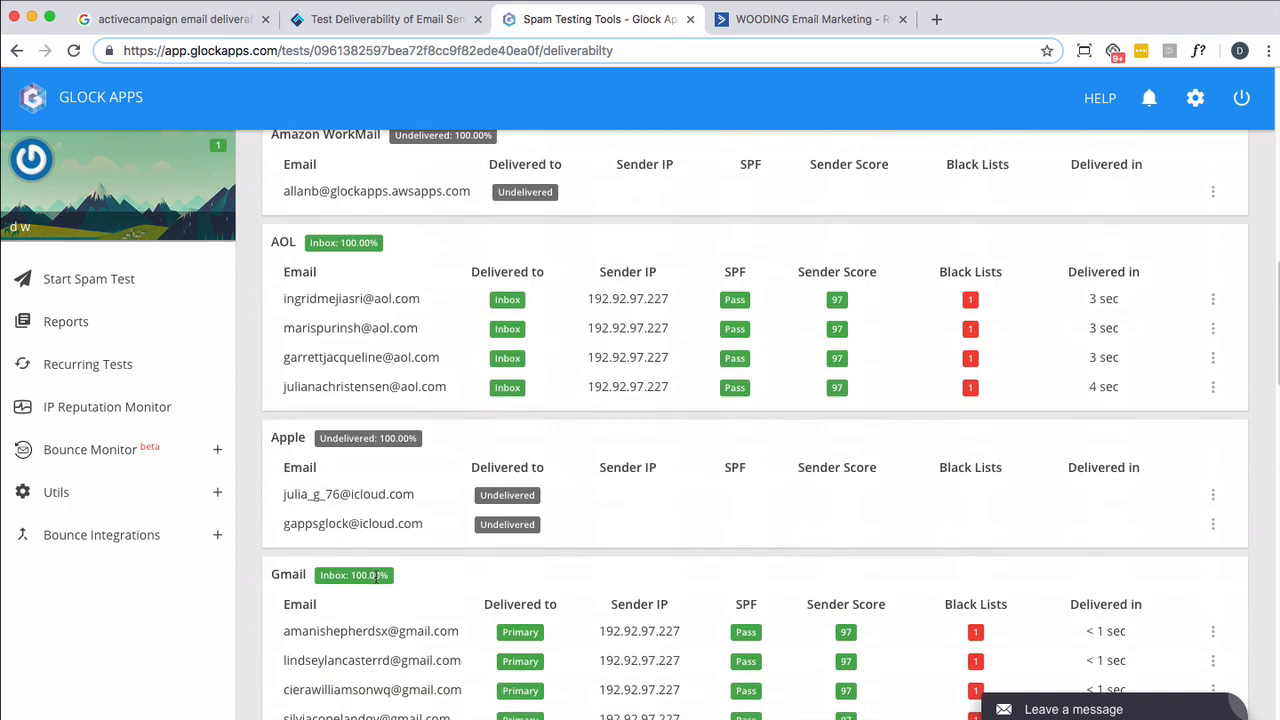
{"action": "scroll", "coordinate": [377, 582], "scroll_direction": "down", "scroll_amount": 3}
{"action": "scroll", "coordinate": [377, 582], "scroll_direction": "down", "scroll_amount": 5}
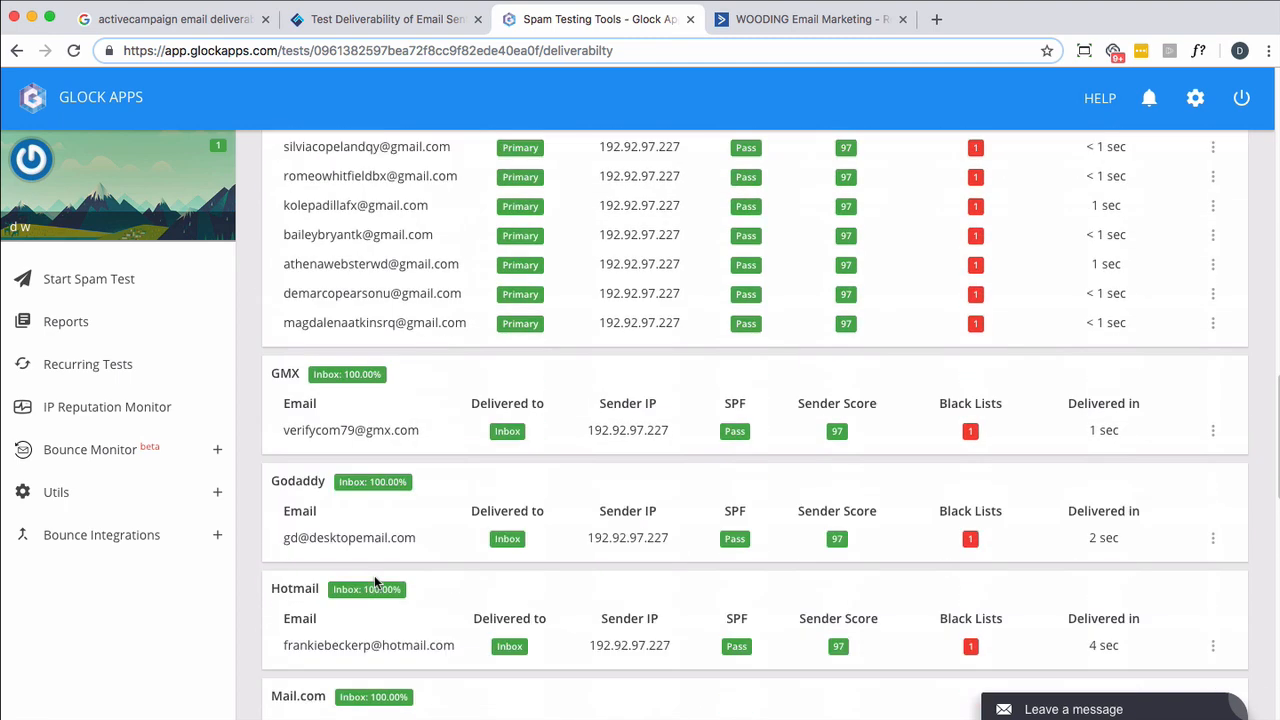
{"action": "scroll", "coordinate": [377, 582], "scroll_direction": "down", "scroll_amount": 3}
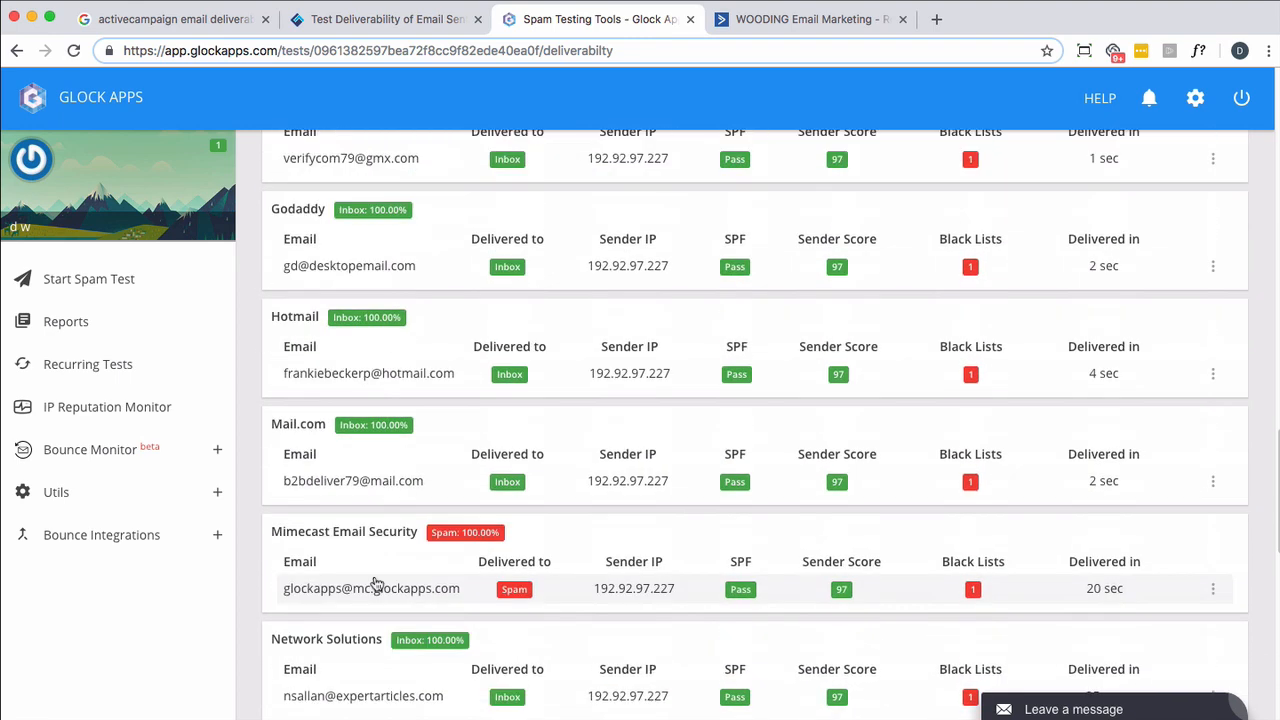
{"action": "scroll", "coordinate": [377, 584], "scroll_direction": "down", "scroll_amount": 3}
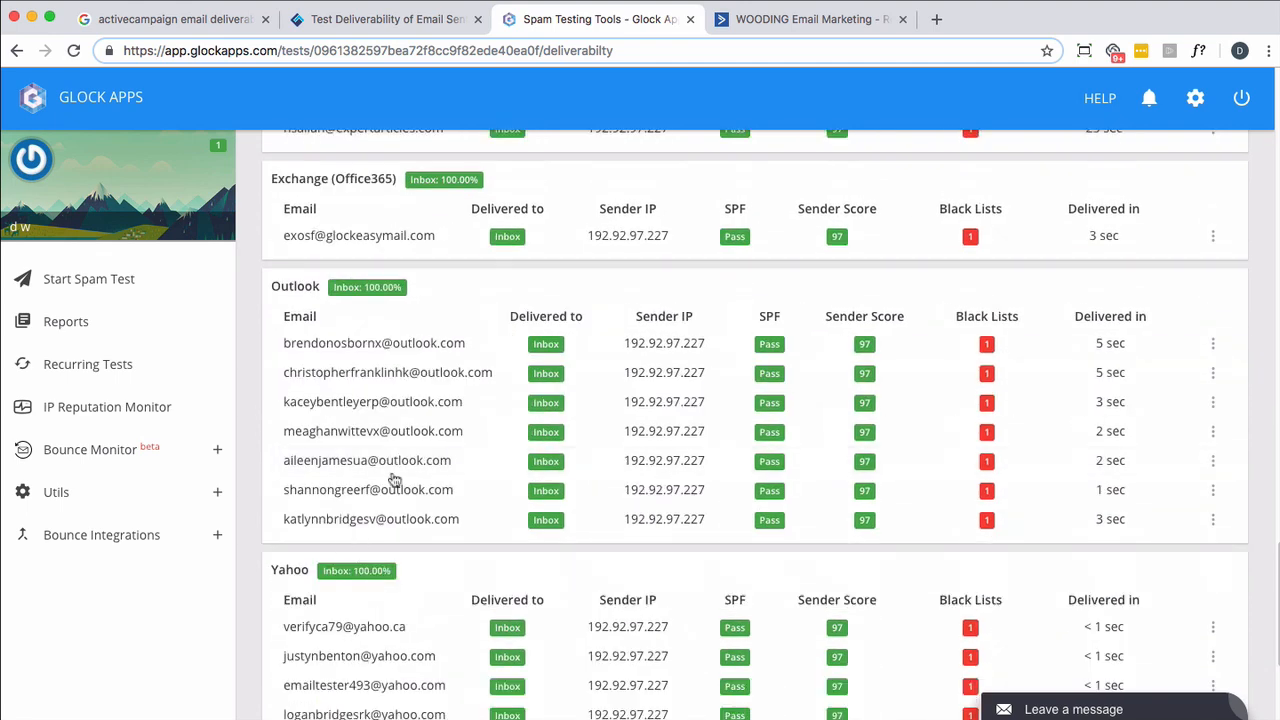